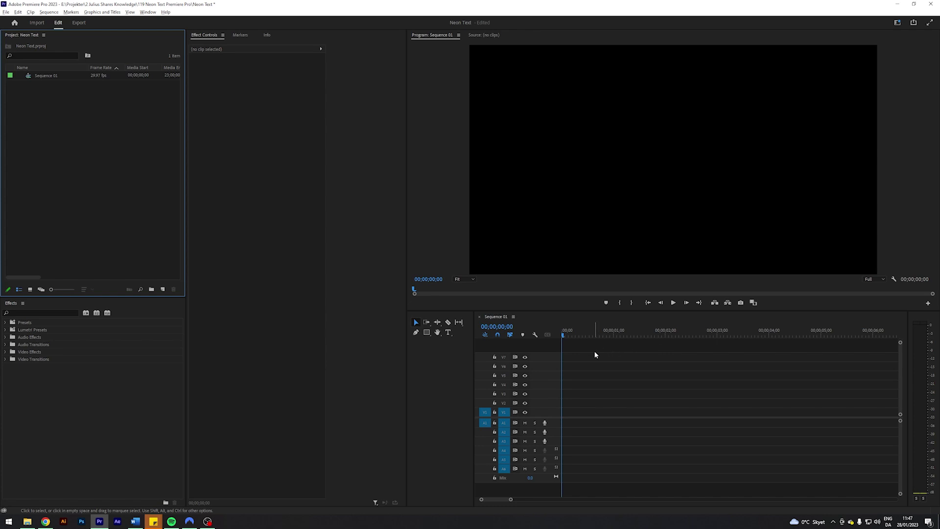
- Add a white 'NEON' text title in the middle of the frame as a graphic clip on V1
{"action": "key", "text": "t"}
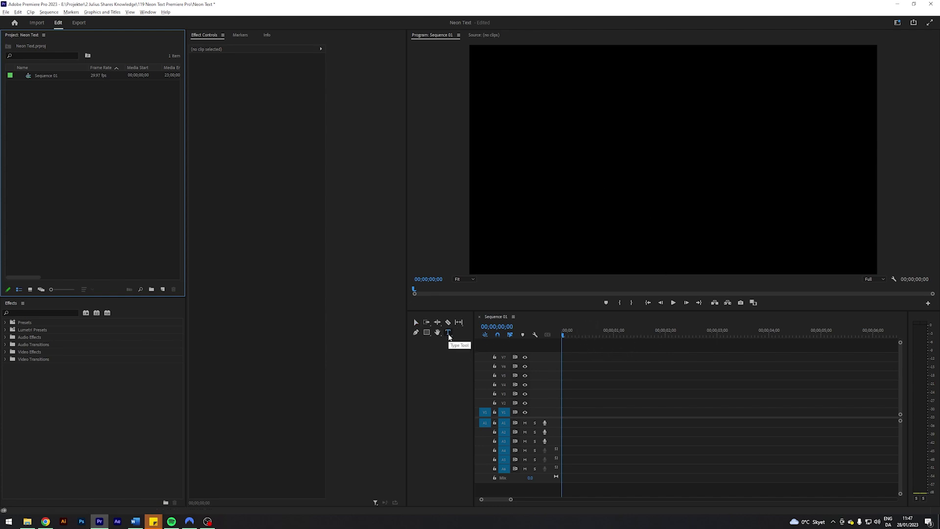
{"action": "left_click", "coordinate": [556, 192]}
{"action": "type", "text": "NEON"}
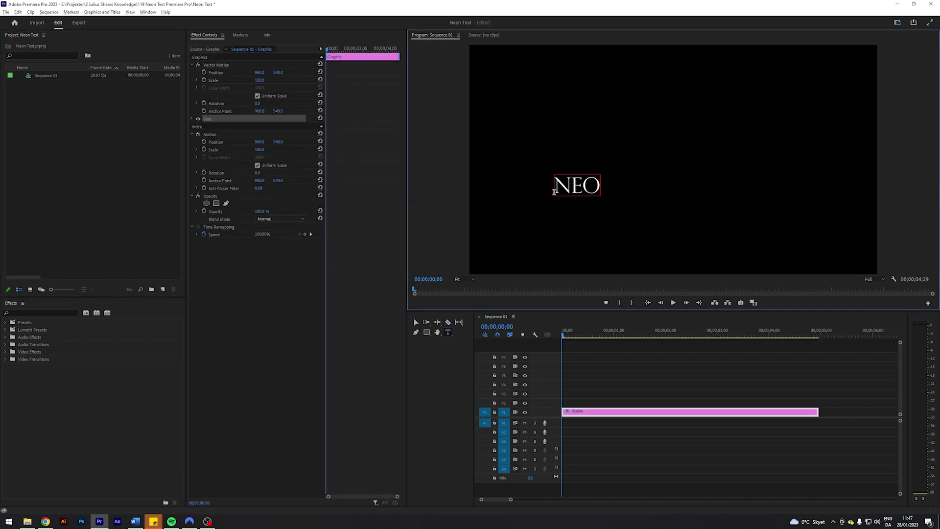
{"action": "left_click", "coordinate": [416, 322]}
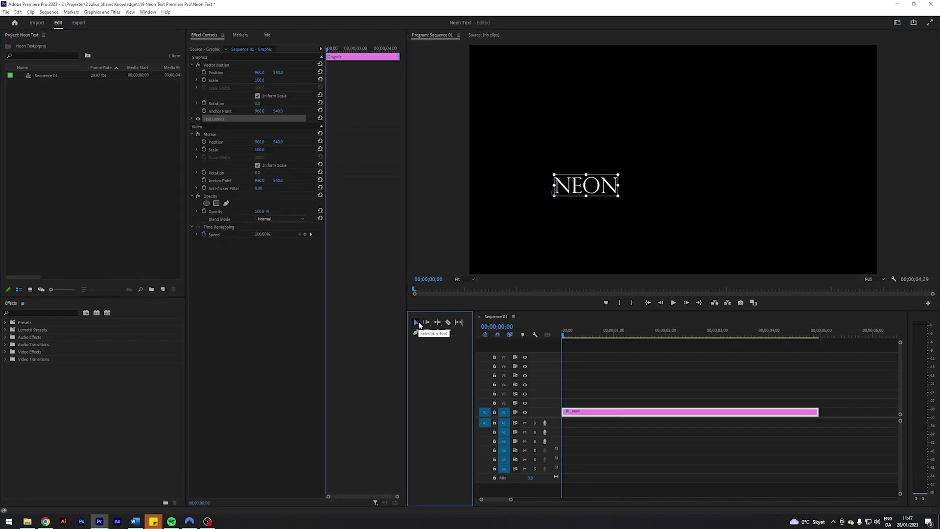
- Open and widen the Essential Graphics panel, then apply the Neon font to the title
{"action": "left_click", "coordinate": [143, 15]}
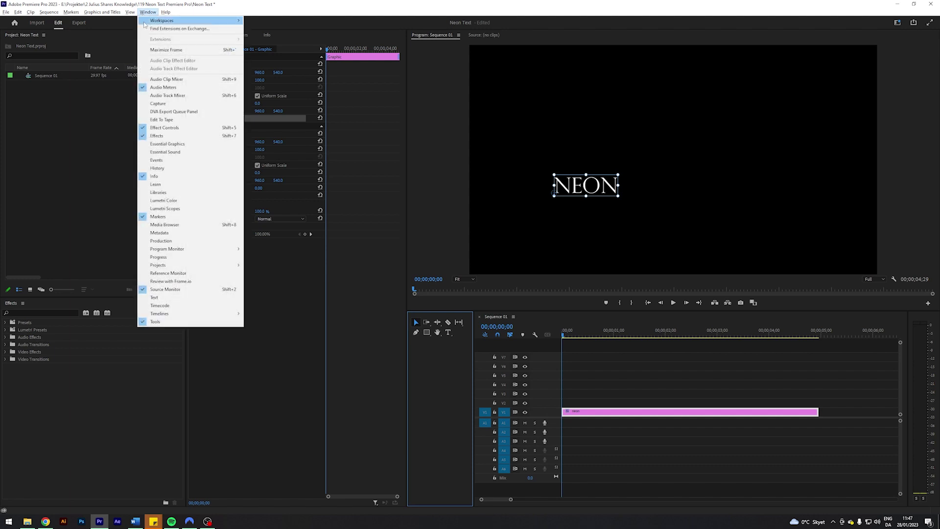
{"action": "left_click", "coordinate": [421, 111]}
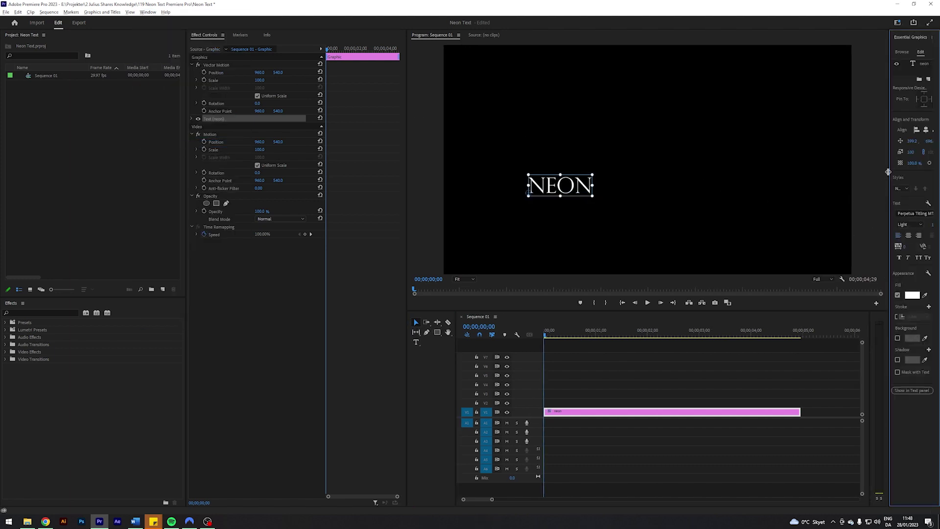
{"action": "left_click_drag", "start_coordinate": [887, 170], "coordinate": [796, 169]}
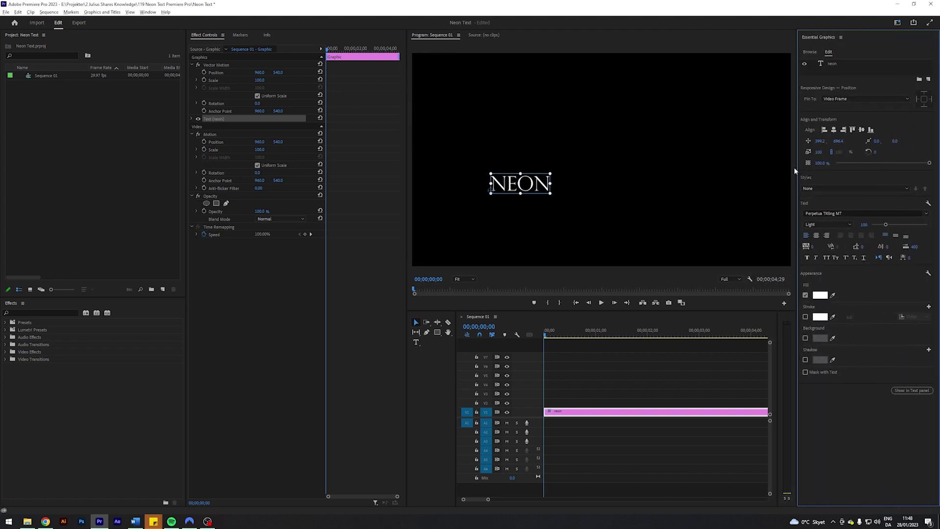
{"action": "left_click", "coordinate": [847, 213]}
{"action": "type", "text": "NEON"}
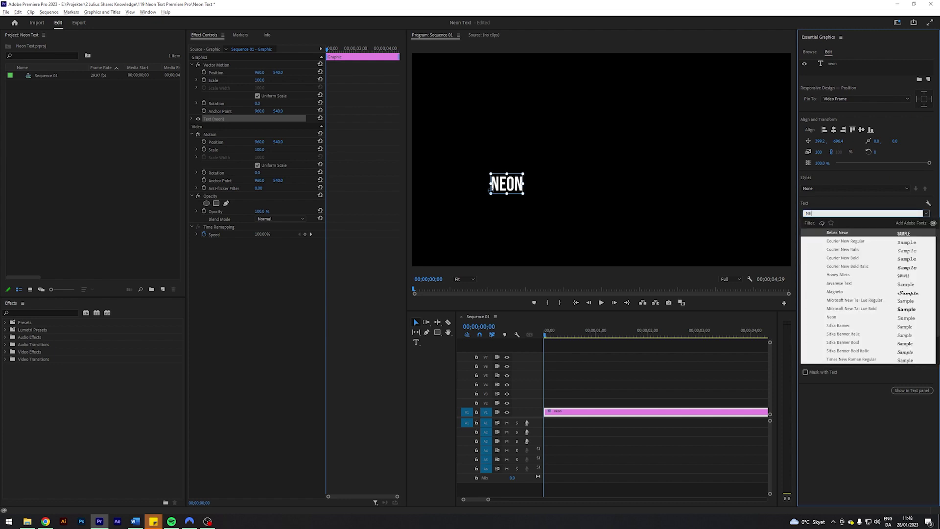
{"action": "left_click", "coordinate": [851, 235]}
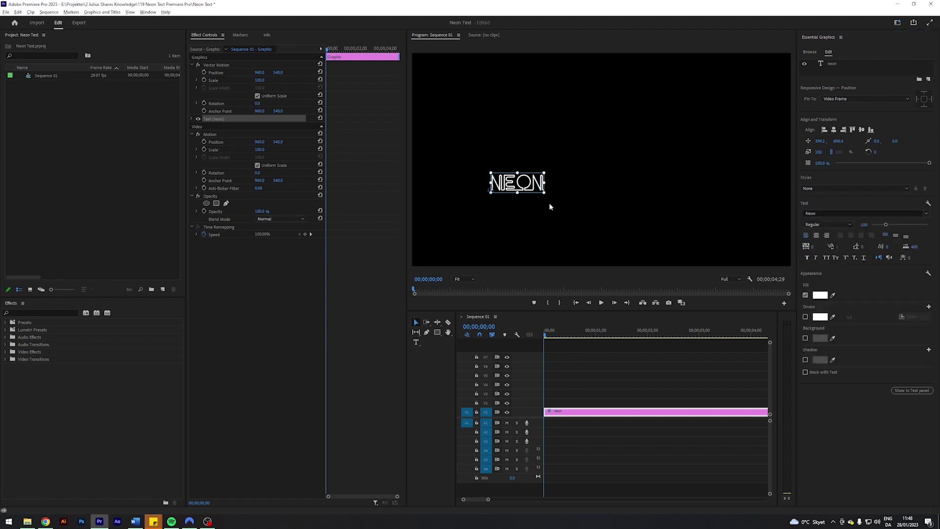
- Scale the title to 400 and centre it horizontally and vertically in the frame
{"action": "left_click", "coordinate": [819, 152]}
{"action": "type", "text": "400"}
{"action": "key", "text": "Return"}
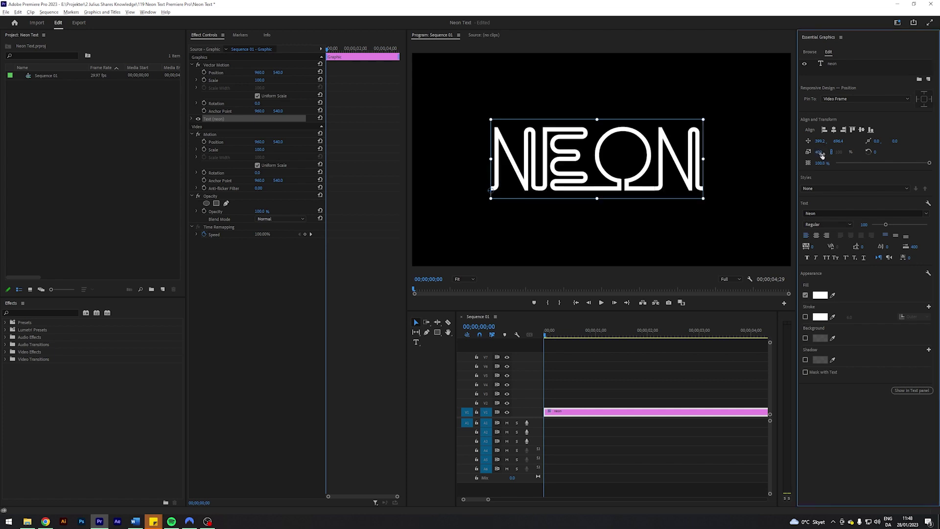
{"action": "left_click", "coordinate": [843, 130]}
{"action": "left_click", "coordinate": [861, 129]}
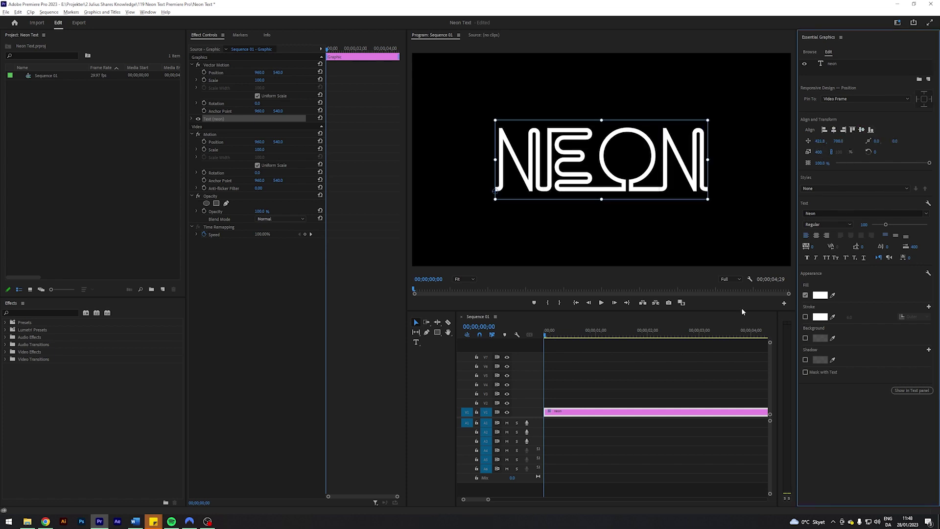
- Set the NEON text fill colour to hex f000ff magenta
{"action": "left_click", "coordinate": [820, 294]}
{"action": "left_click", "coordinate": [512, 312]}
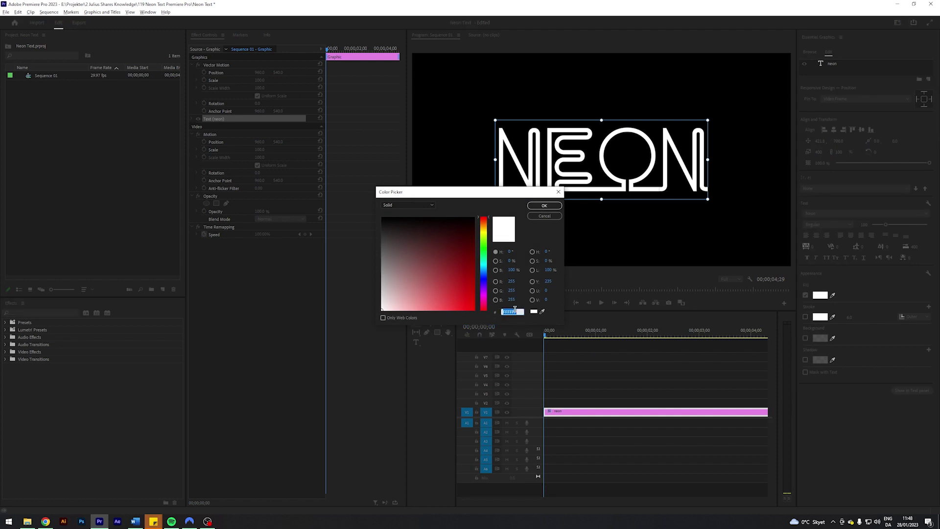
{"action": "type", "text": "f000"}
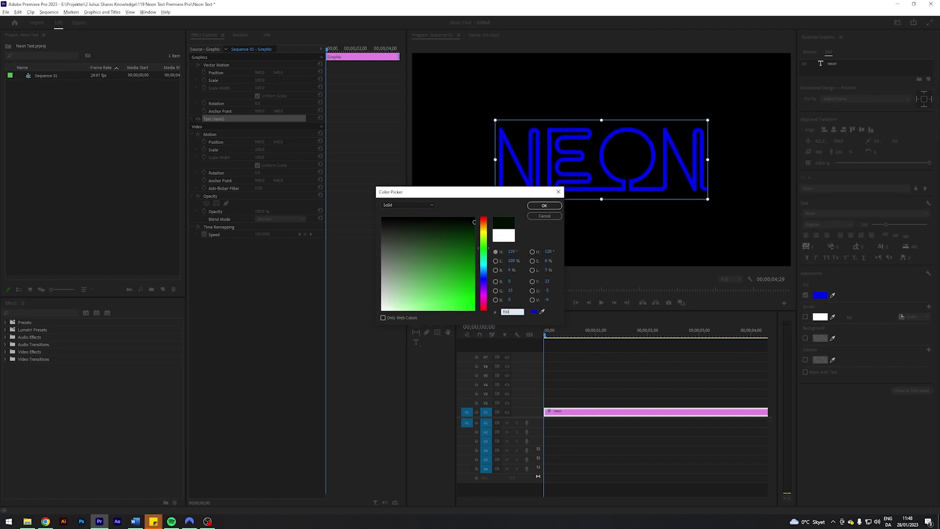
{"action": "type", "text": "ff"}
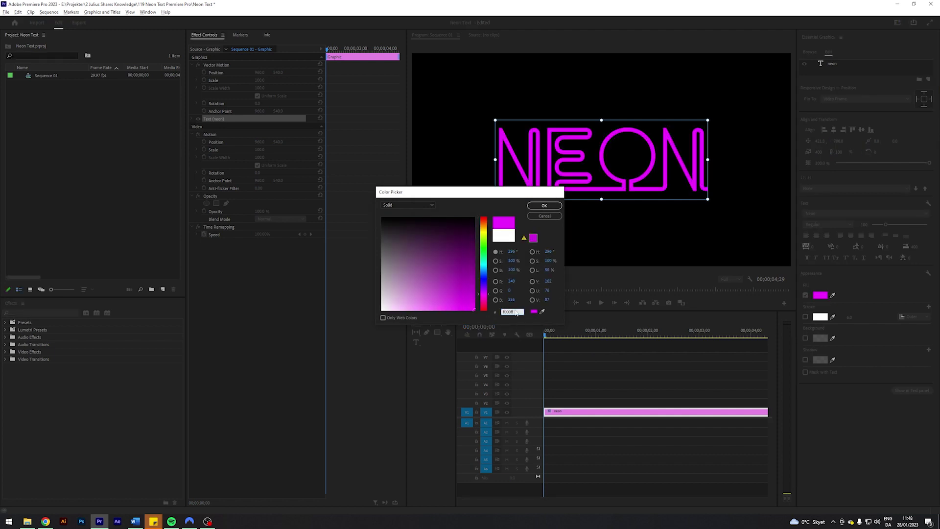
{"action": "key", "text": "Return"}
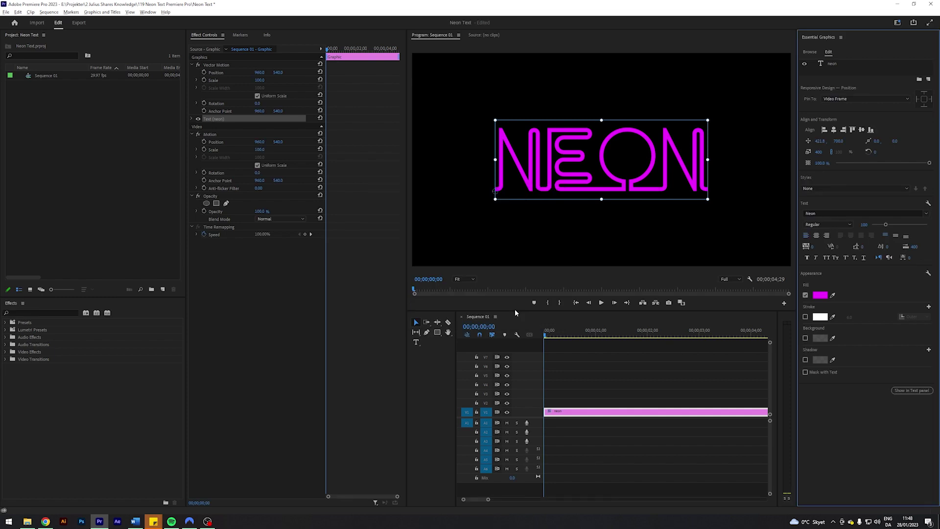
- Alt-drag the NEON clip upward to duplicate it onto tracks V2 through V5
{"action": "left_click", "coordinate": [557, 412]}
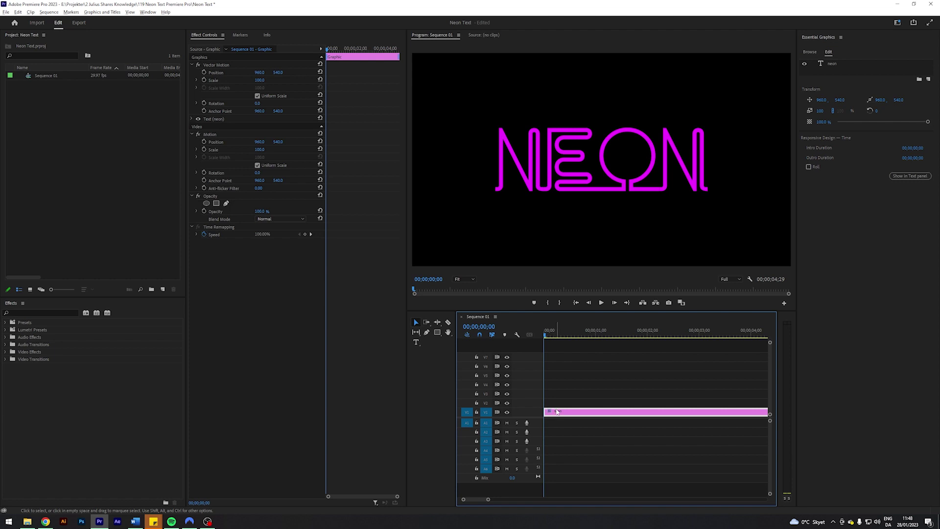
{"action": "left_click_drag", "start_coordinate": [556, 411], "coordinate": [556, 375]}
{"action": "left_click", "coordinate": [562, 362]}
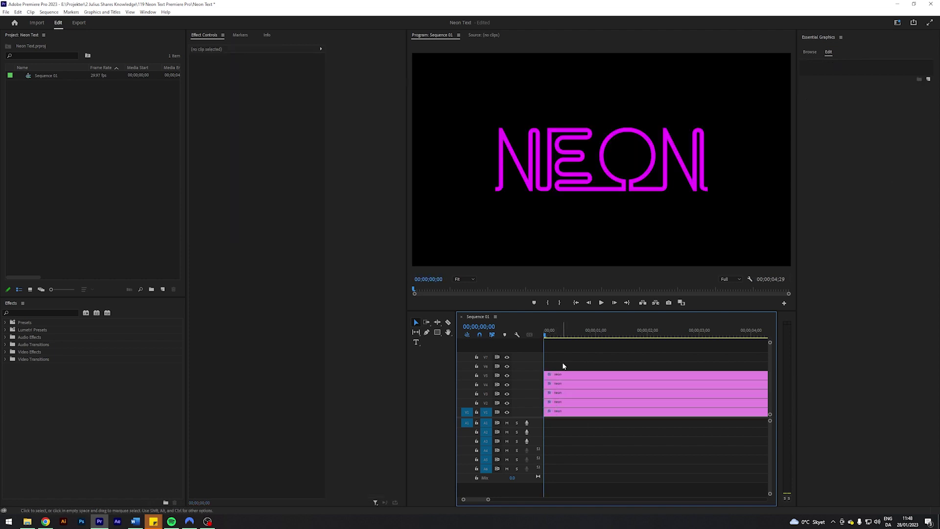
- Select all five stacked NEON clips from V1 up to V5
{"action": "left_click", "coordinate": [554, 413]}
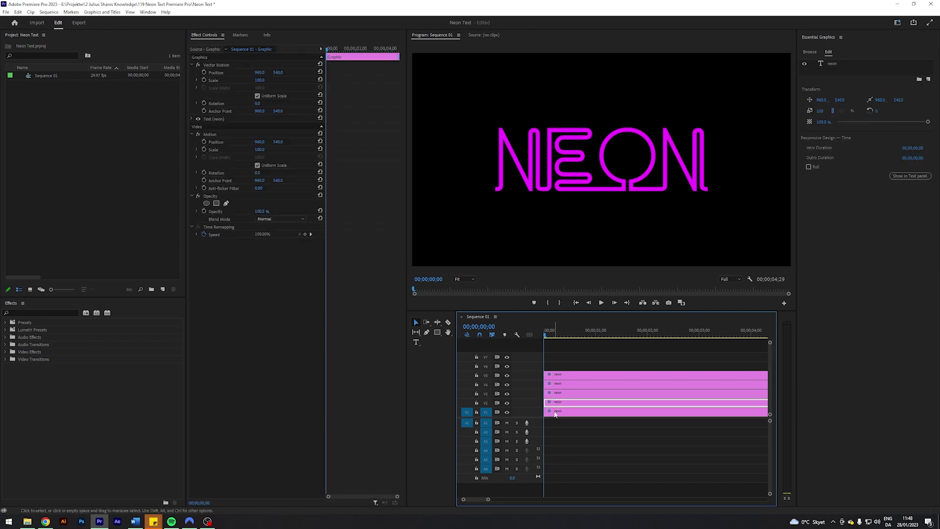
{"action": "left_click", "coordinate": [556, 402], "text": "shift"}
{"action": "left_click", "coordinate": [555, 393], "text": "shift"}
{"action": "left_click", "coordinate": [554, 384], "text": "shift"}
{"action": "left_click", "coordinate": [557, 375], "text": "shift"}
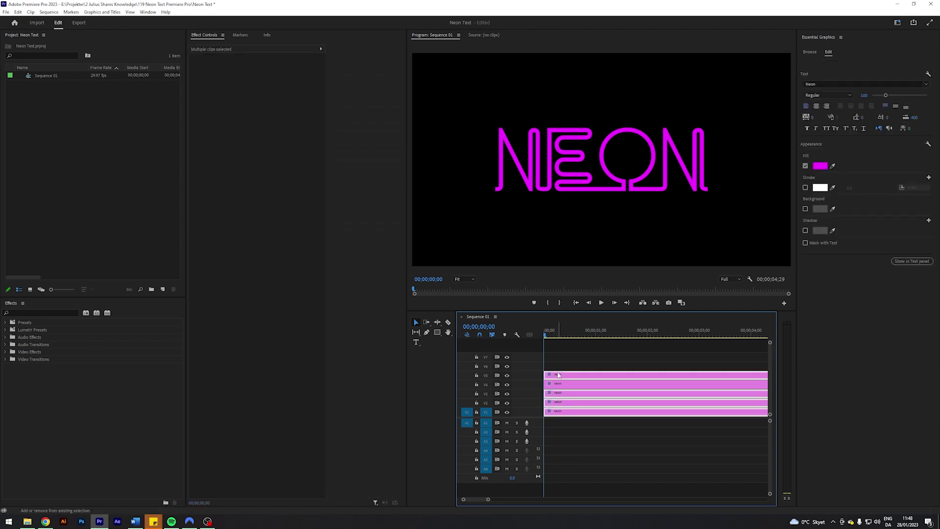
- Apply Gaussian Blur, found by searching 'gauss', to all five selected NEON clips
{"action": "left_click", "coordinate": [23, 312]}
{"action": "type", "text": "gauss"}
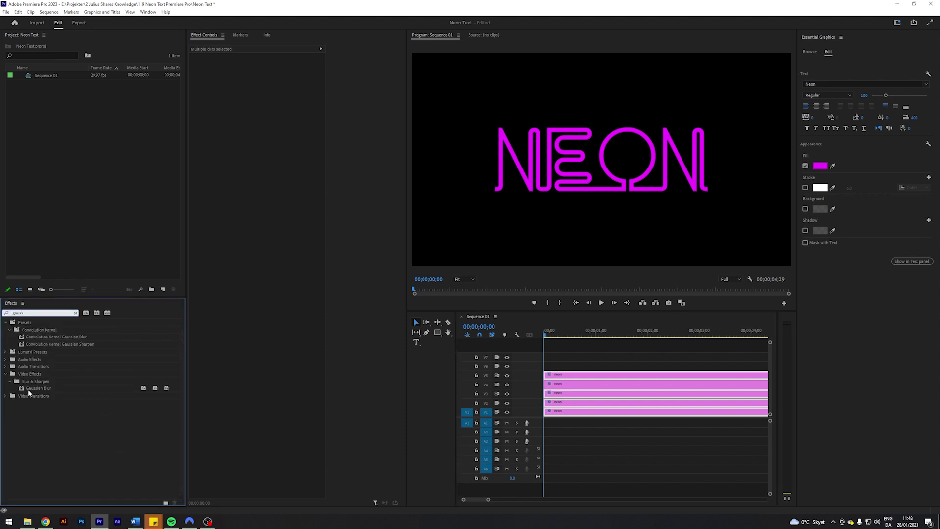
{"action": "left_click_drag", "start_coordinate": [30, 389], "coordinate": [563, 375]}
{"action": "left_click", "coordinate": [572, 361]}
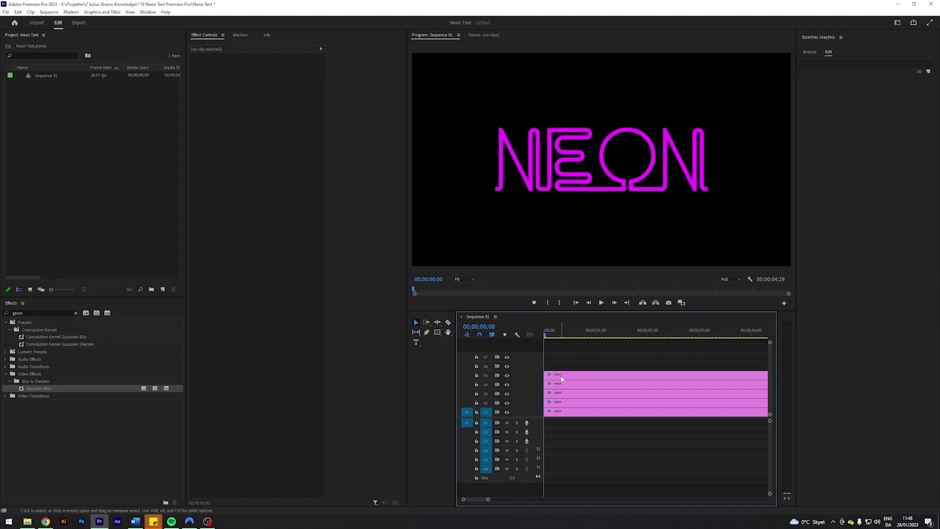
{"action": "left_click", "coordinate": [565, 413]}
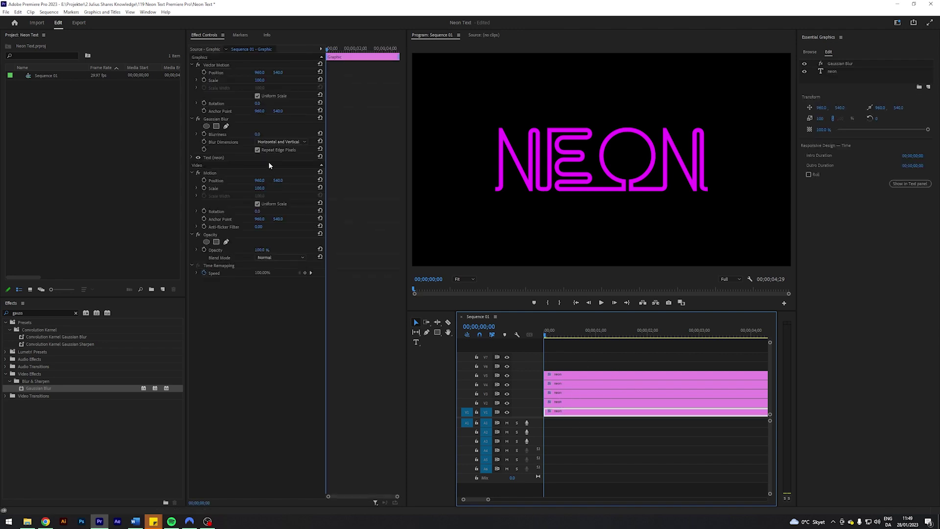
- Set Gaussian Blur blurriness to 1200 on the V1 clip and 750 on V2
{"action": "left_click", "coordinate": [258, 134]}
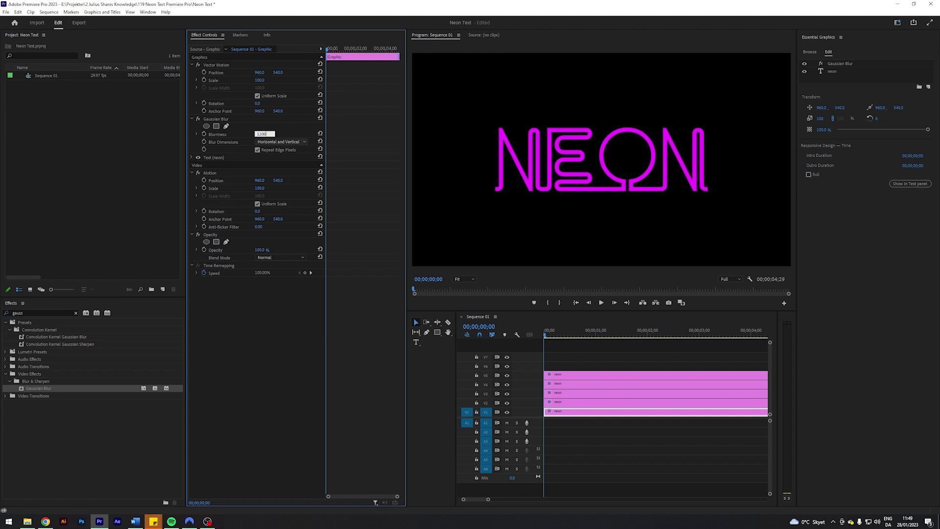
{"action": "key", "text": "Return"}
{"action": "left_click", "coordinate": [565, 402]}
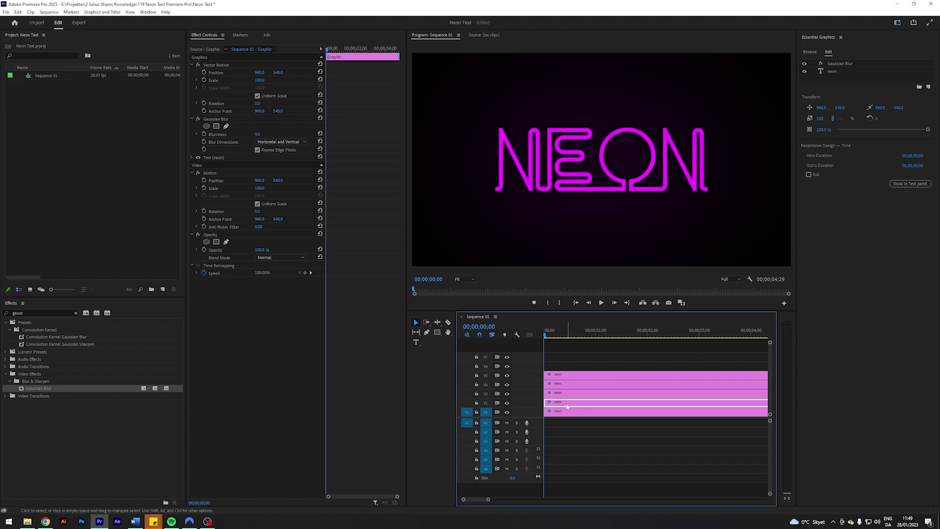
{"action": "left_click", "coordinate": [259, 134]}
{"action": "type", "text": "750"}
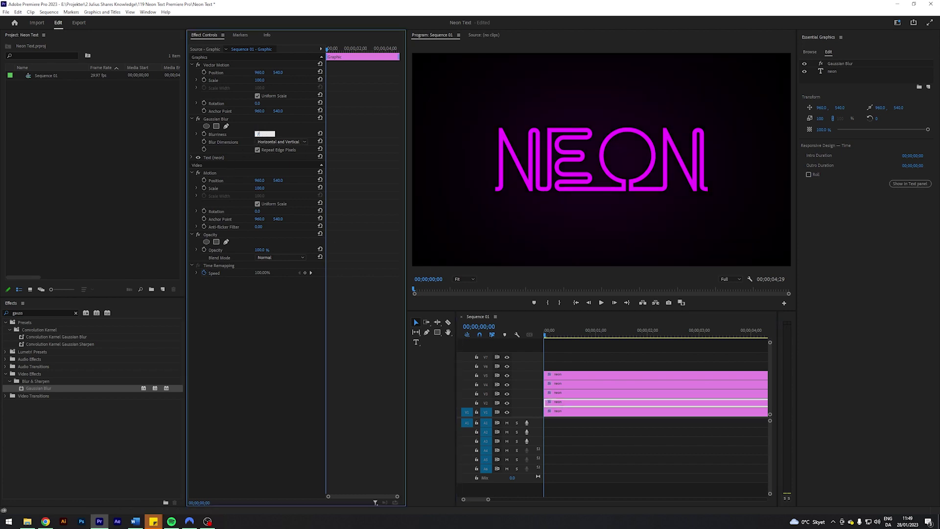
{"action": "key", "text": "Return"}
- Set Gaussian Blur blurriness to 500 on the V3 clip and 100 on V5
{"action": "left_click", "coordinate": [562, 393]}
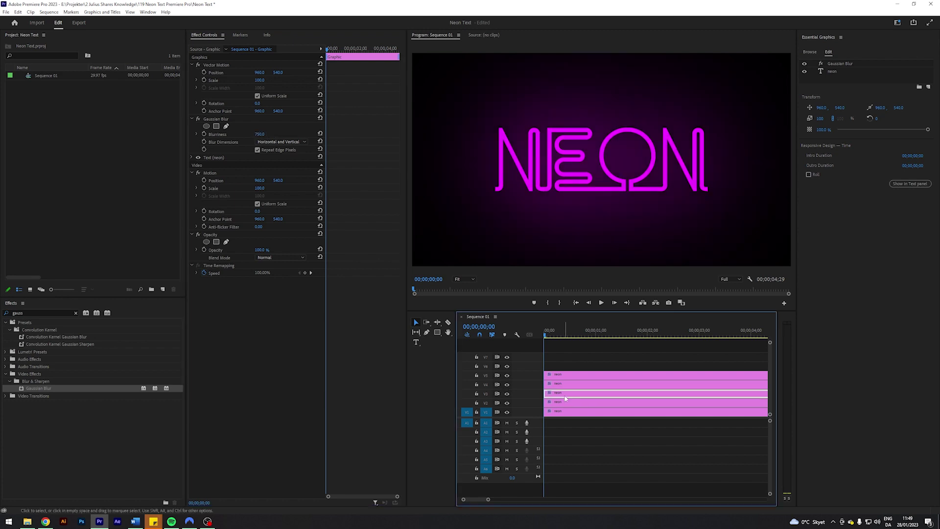
{"action": "left_click", "coordinate": [259, 134]}
{"action": "type", "text": "500"}
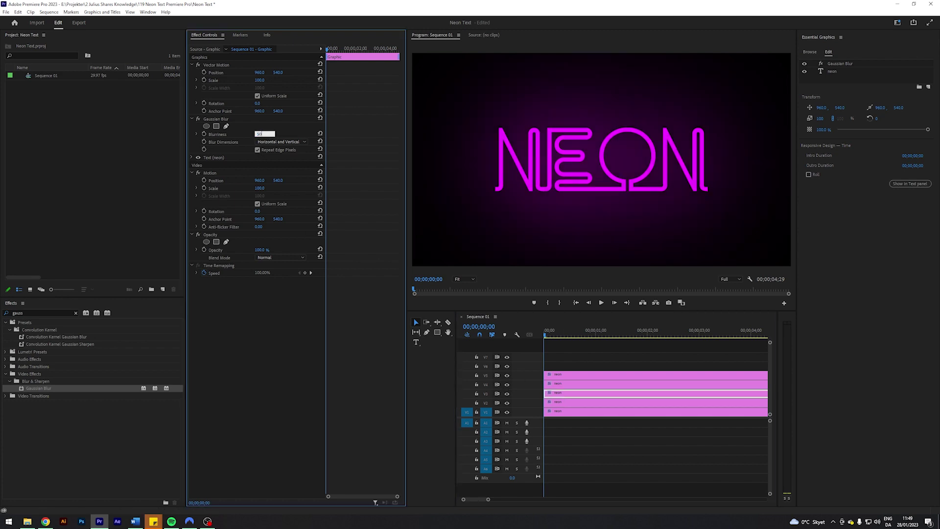
{"action": "key", "text": "Return"}
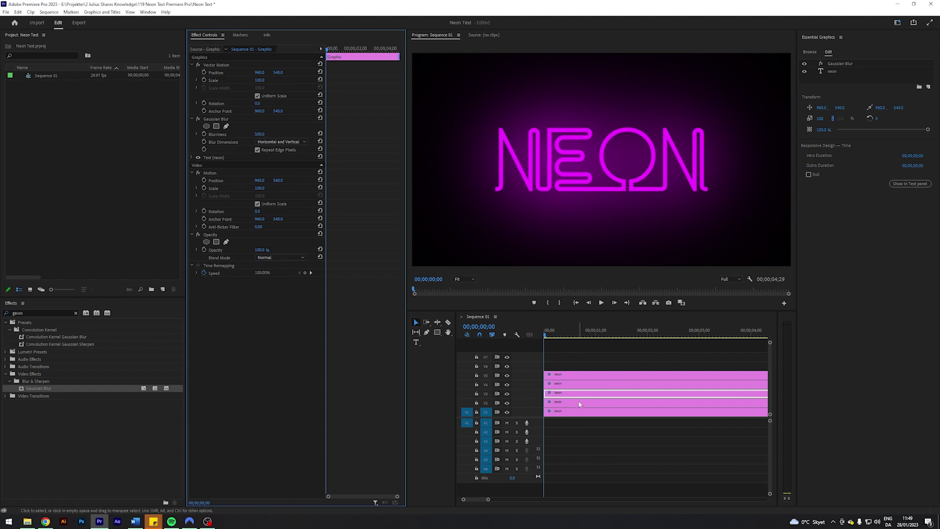
{"action": "left_click", "coordinate": [568, 377]}
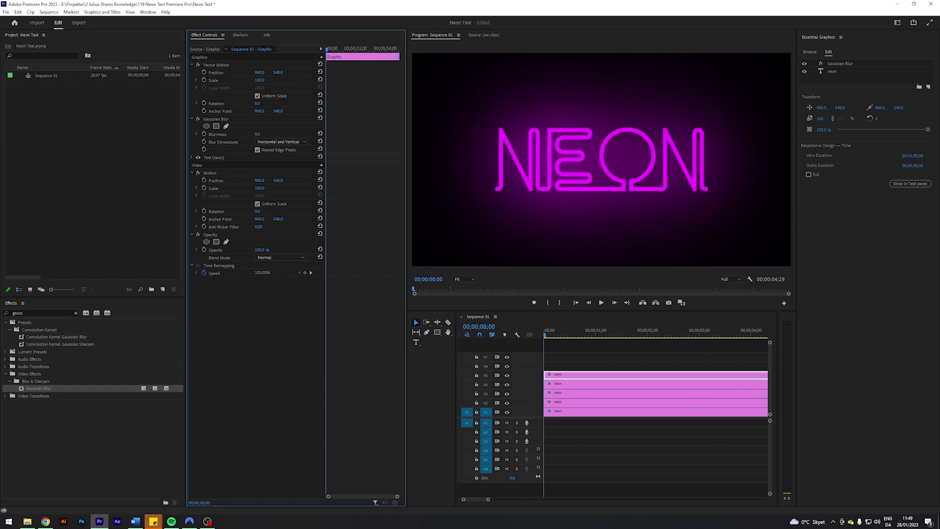
{"action": "left_click", "coordinate": [259, 134]}
{"action": "key", "text": "Return"}
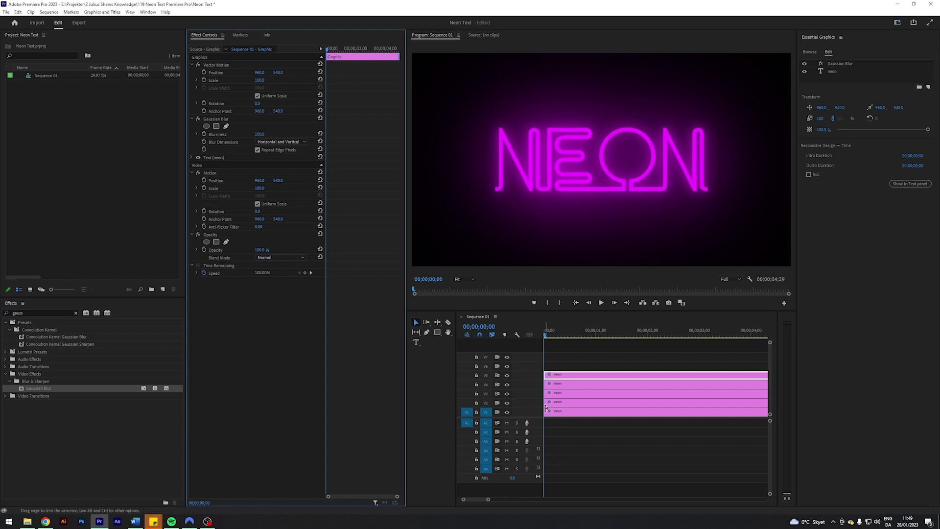
- Toggle the V2 and V5 tracks to compare the glow, then select the V1 clip's NEON text layer
{"action": "left_click", "coordinate": [507, 415]}
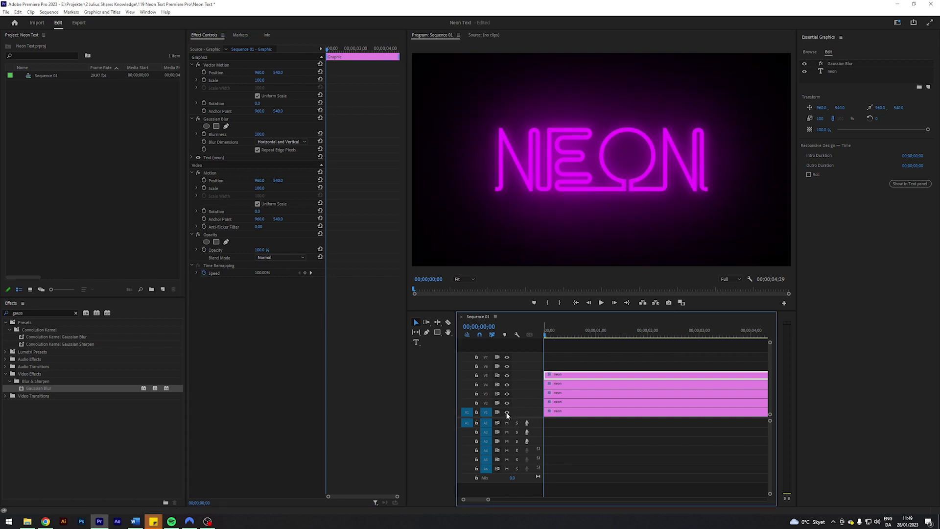
{"action": "left_click", "coordinate": [507, 402]}
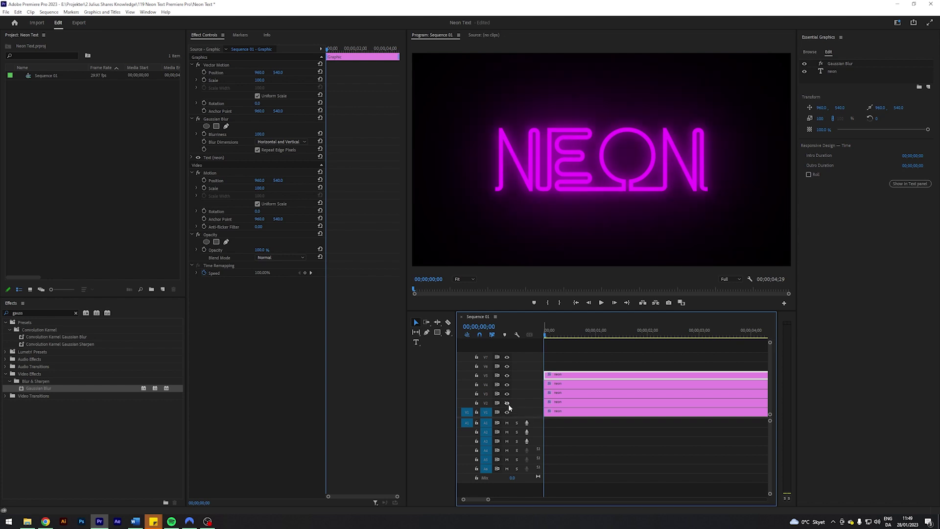
{"action": "left_click", "coordinate": [508, 404]}
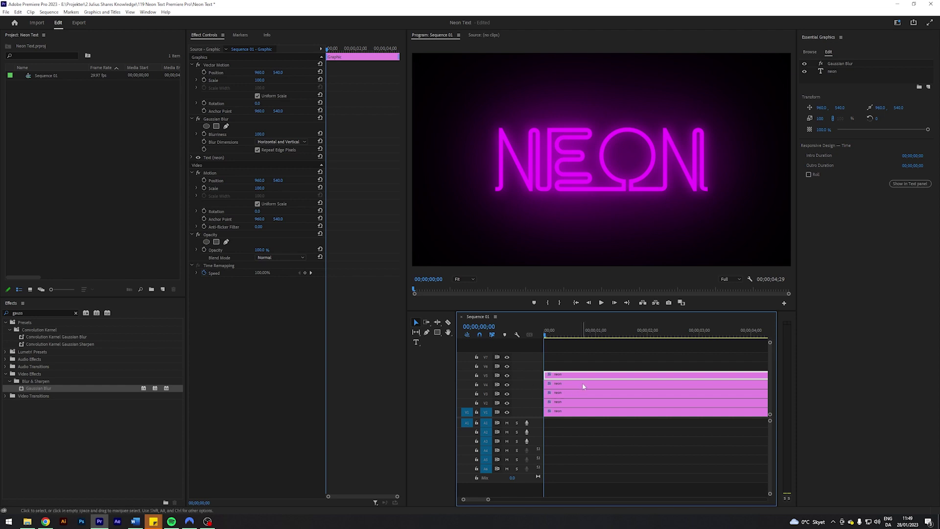
{"action": "left_click", "coordinate": [568, 384]}
{"action": "left_click", "coordinate": [567, 375]}
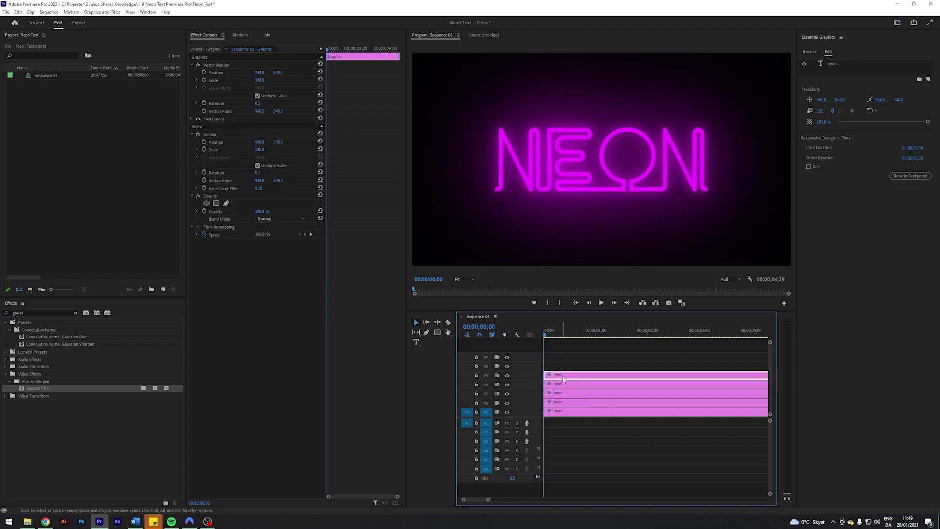
{"action": "left_click", "coordinate": [507, 375]}
{"action": "left_click", "coordinate": [507, 375]}
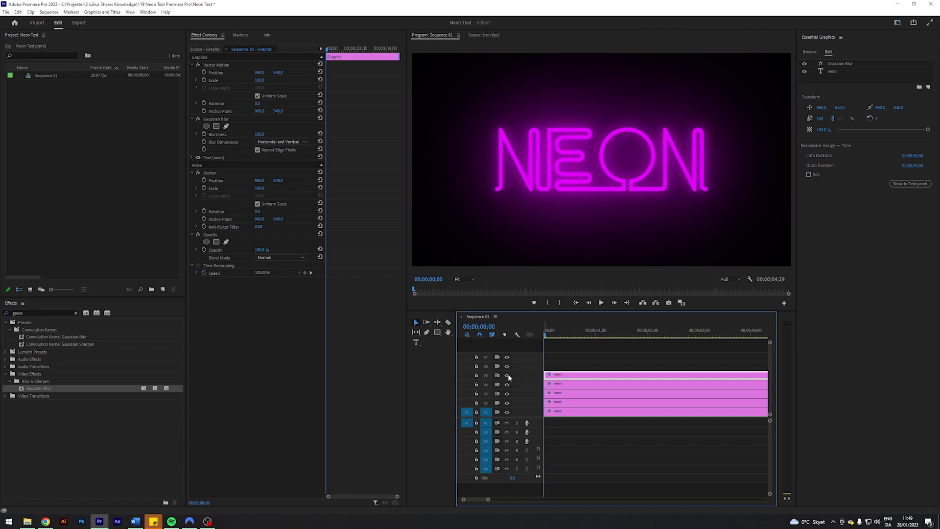
{"action": "left_click", "coordinate": [555, 414]}
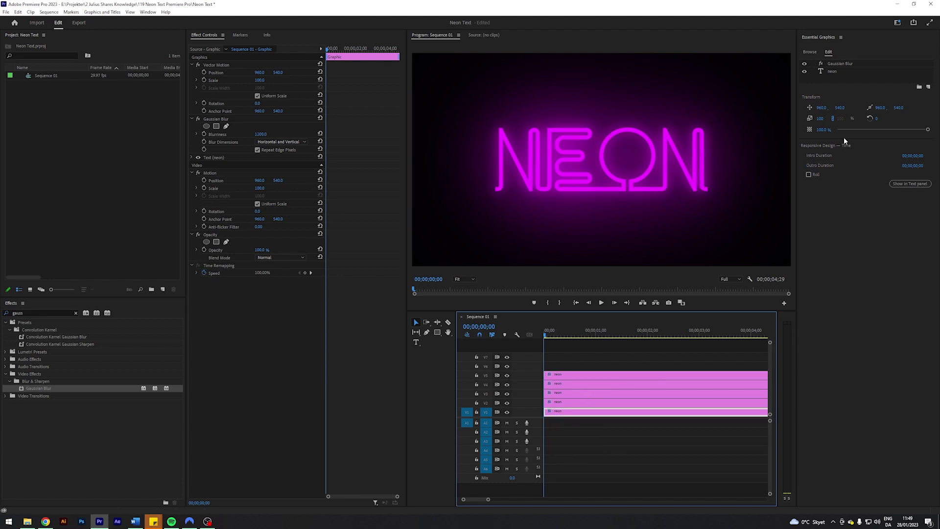
{"action": "left_click", "coordinate": [831, 71]}
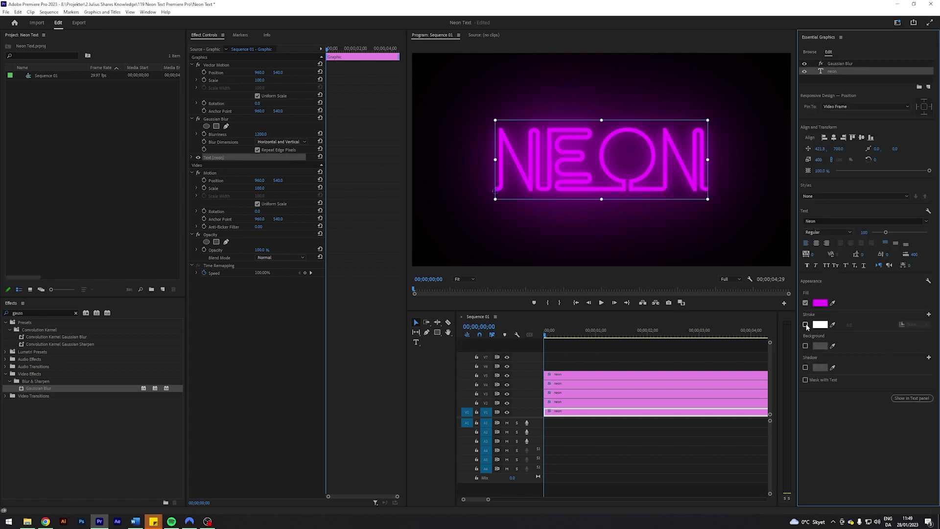
- Give the V1 NEON text a purple 870087 stroke of width 3, then select all clips
{"action": "left_click", "coordinate": [806, 324]}
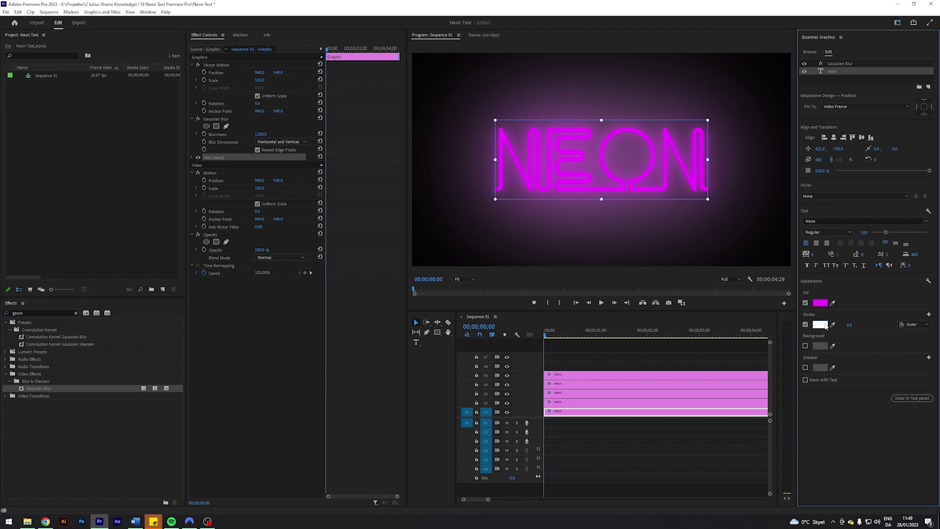
{"action": "left_click", "coordinate": [819, 324]}
{"action": "left_click", "coordinate": [514, 311]}
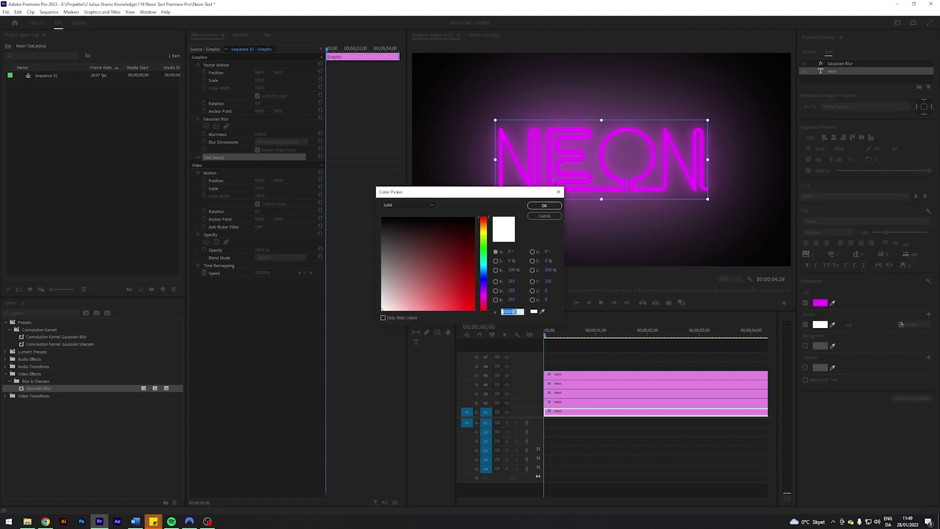
{"action": "type", "text": "87"}
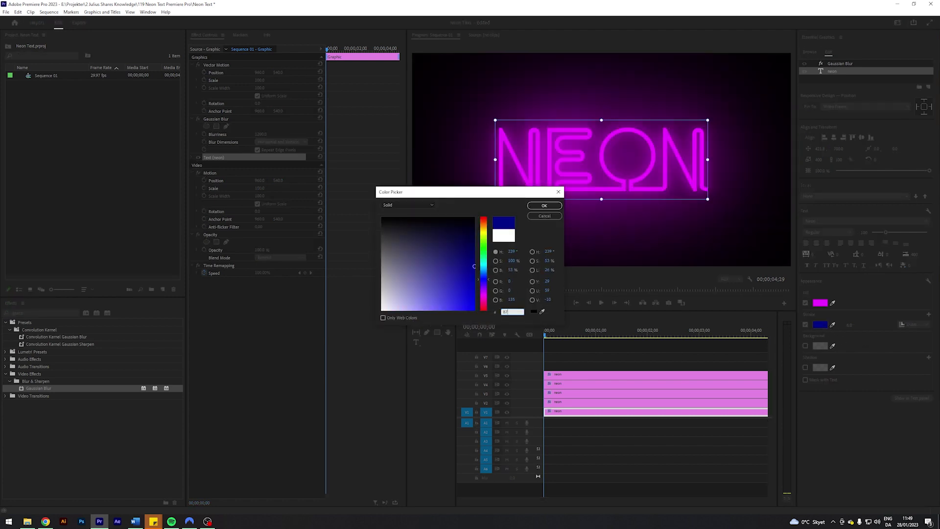
{"action": "type", "text": "0087"}
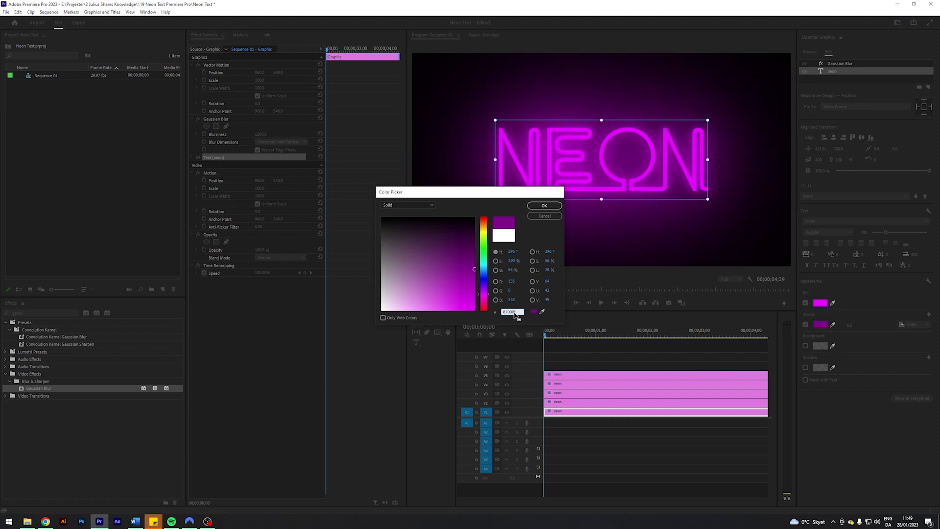
{"action": "key", "text": "Return"}
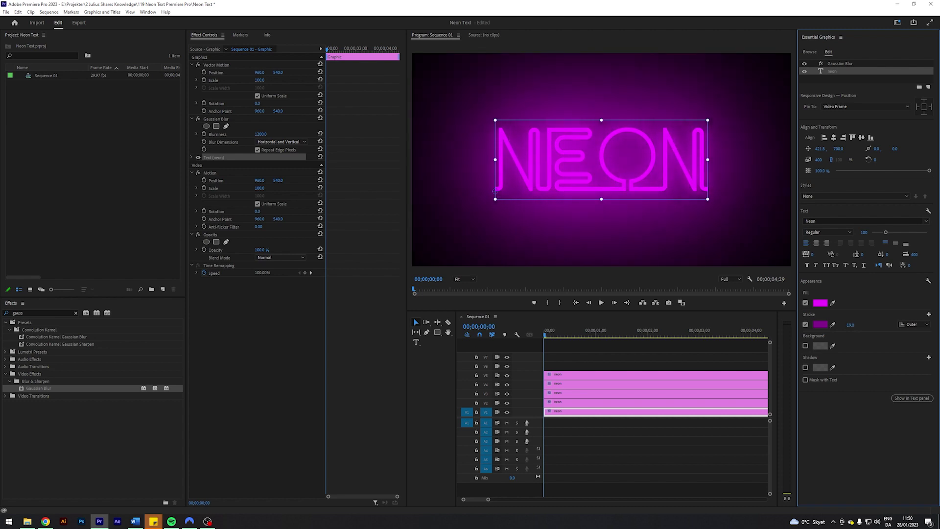
{"action": "left_click", "coordinate": [852, 325]}
{"action": "type", "text": "3"}
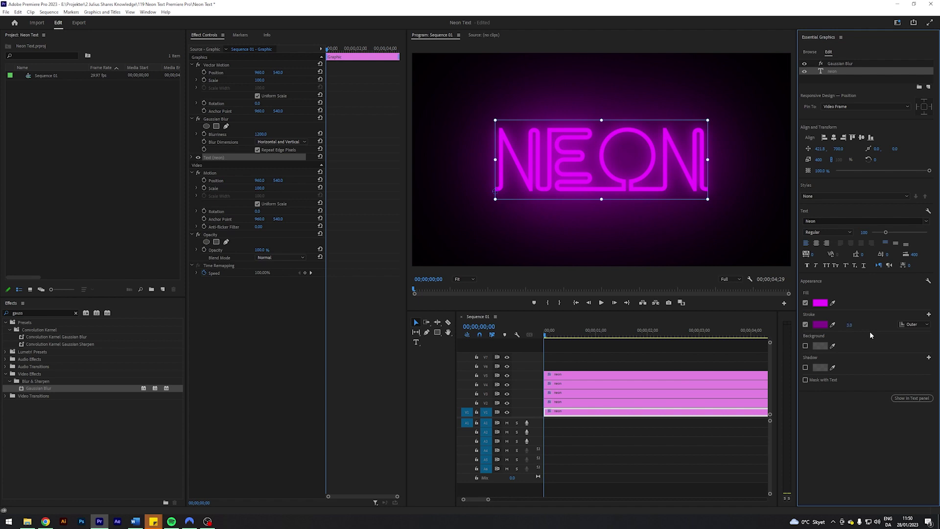
{"action": "left_click_drag", "start_coordinate": [575, 351], "coordinate": [563, 414]}
- Move the clips up a track, remove the bottom clip's Gaussian Blur, and apply Vertical Flip to it
{"action": "left_click", "coordinate": [566, 423]}
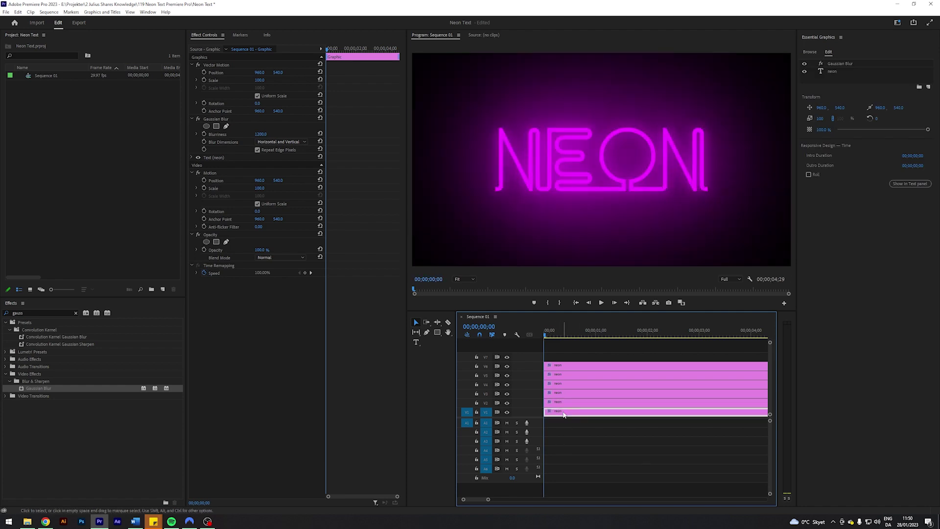
{"action": "left_click", "coordinate": [216, 120]}
{"action": "key", "text": "Delete"}
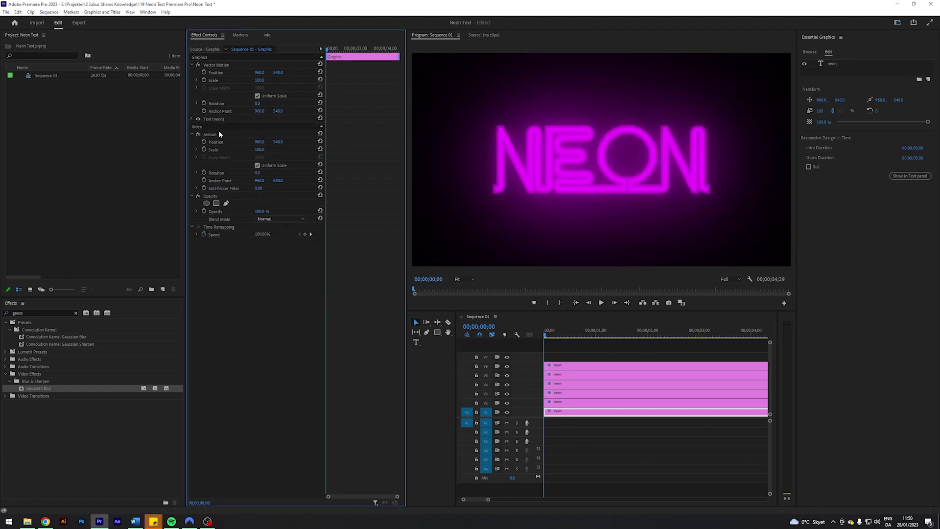
{"action": "double_click", "coordinate": [26, 312]}
{"action": "type", "text": "vert"}
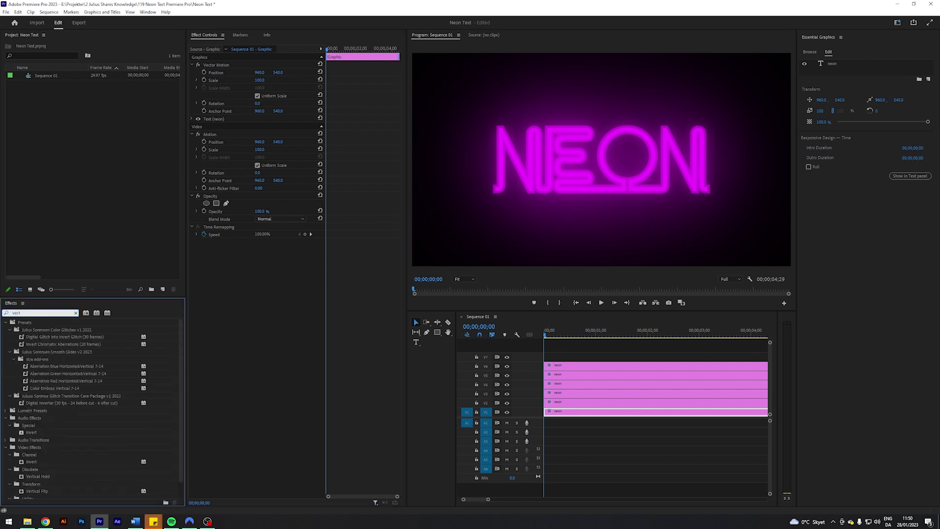
{"action": "type", "text": "ica"}
{"action": "left_click_drag", "start_coordinate": [37, 424], "coordinate": [583, 415]}
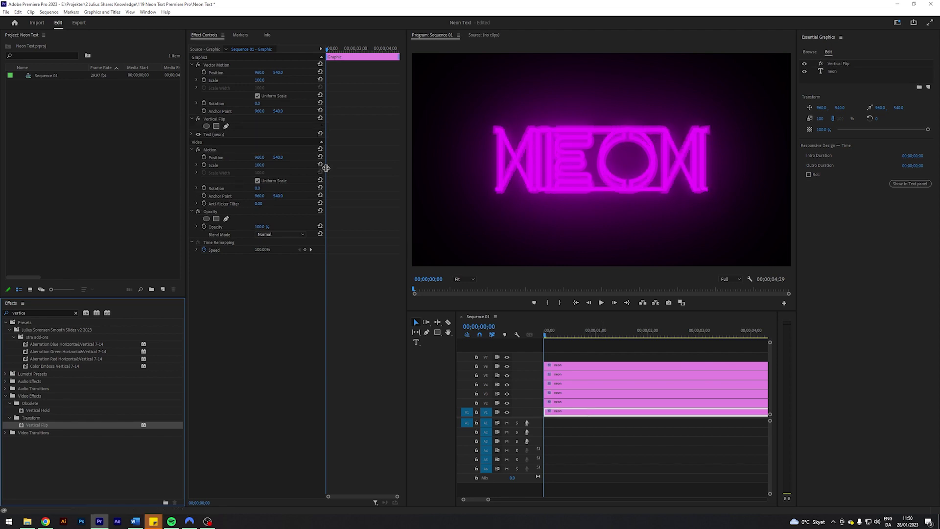
- Set the flipped clip's Vector Motion Position Y to 220 so it sits beneath the title
{"action": "left_click", "coordinate": [277, 73]}
{"action": "left_click_drag", "start_coordinate": [276, 73], "coordinate": [105, 72]}
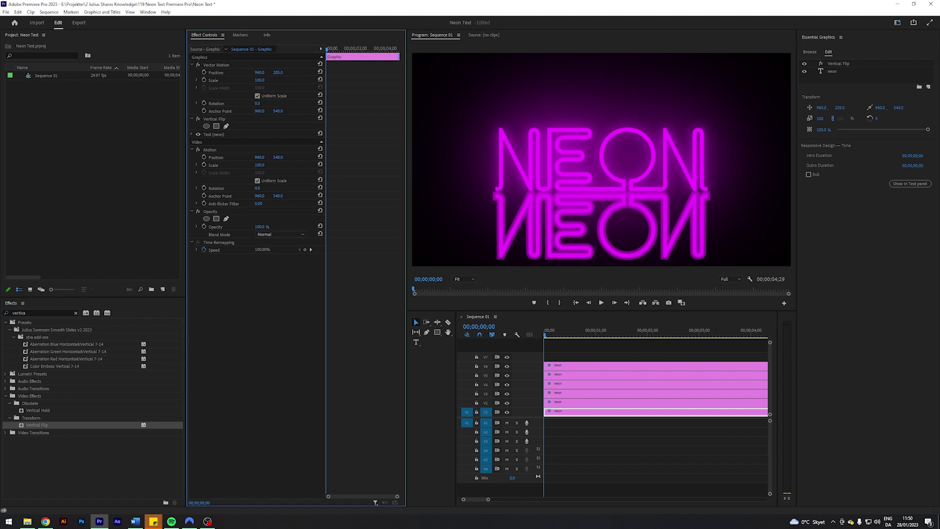
{"action": "left_click", "coordinate": [280, 73]}
{"action": "type", "text": "220"}
{"action": "key", "text": "Return"}
{"action": "left_click", "coordinate": [835, 72]}
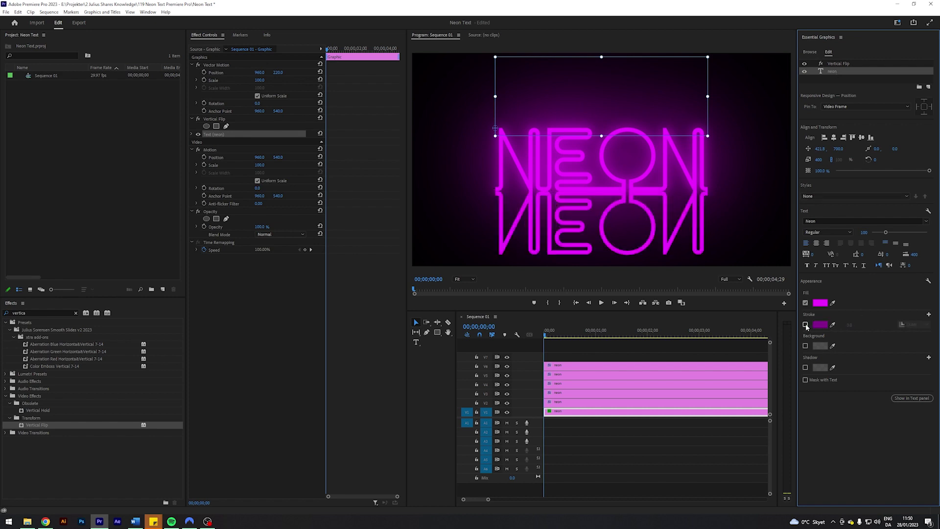
- Apply Linear Wipe to the V1 reflection clip with a 0° wipe angle
{"action": "left_click", "coordinate": [29, 314]}
{"action": "type", "text": "linear"}
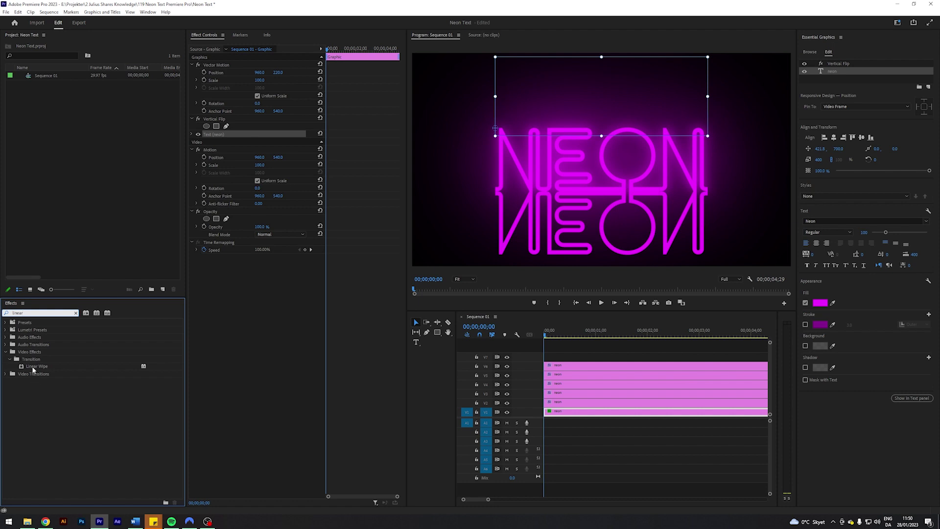
{"action": "left_click_drag", "start_coordinate": [33, 367], "coordinate": [606, 412]}
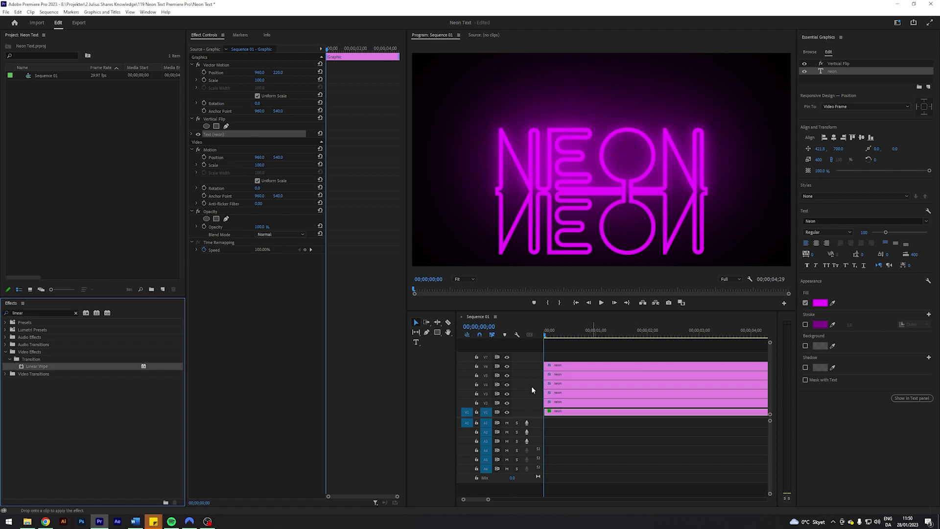
{"action": "left_click", "coordinate": [258, 142]}
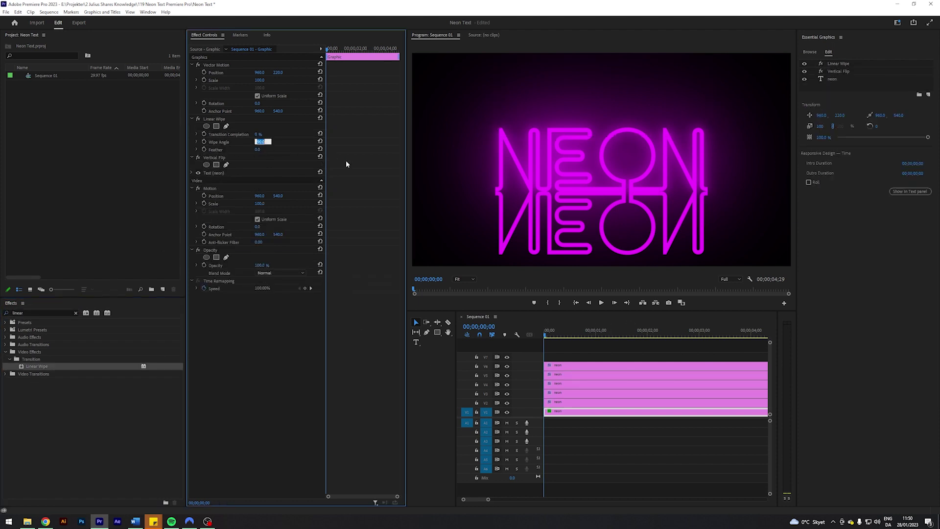
{"action": "type", "text": "0"}
{"action": "key", "text": "Return"}
- Set the Linear Wipe transition completion to about 30% and feather to 550
{"action": "left_click_drag", "start_coordinate": [258, 134], "coordinate": [272, 134]}
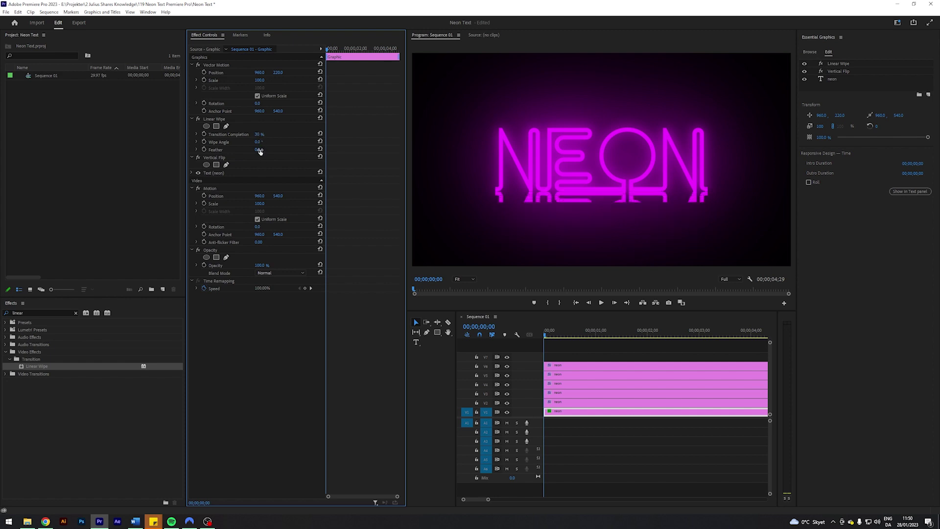
{"action": "mouse_move", "coordinate": [258, 149]}
{"action": "left_mouse_down"}
{"action": "mouse_move", "coordinate": [270, 142]}
{"action": "mouse_move", "coordinate": [265, 153]}
{"action": "mouse_move", "coordinate": [276, 152]}
{"action": "left_mouse_up"}
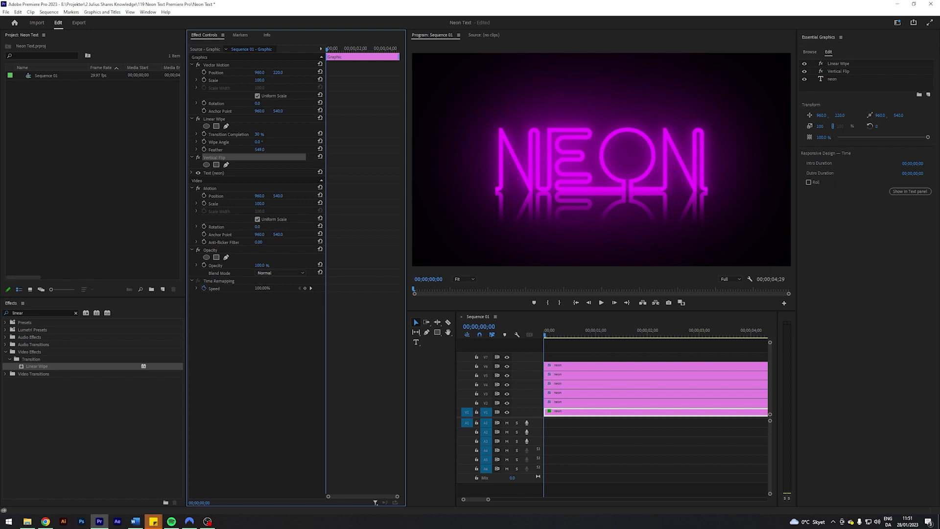
{"action": "left_click_drag", "start_coordinate": [264, 149], "coordinate": [268, 155]}
{"action": "double_click", "coordinate": [39, 314]}
{"action": "type", "text": "gauss"}
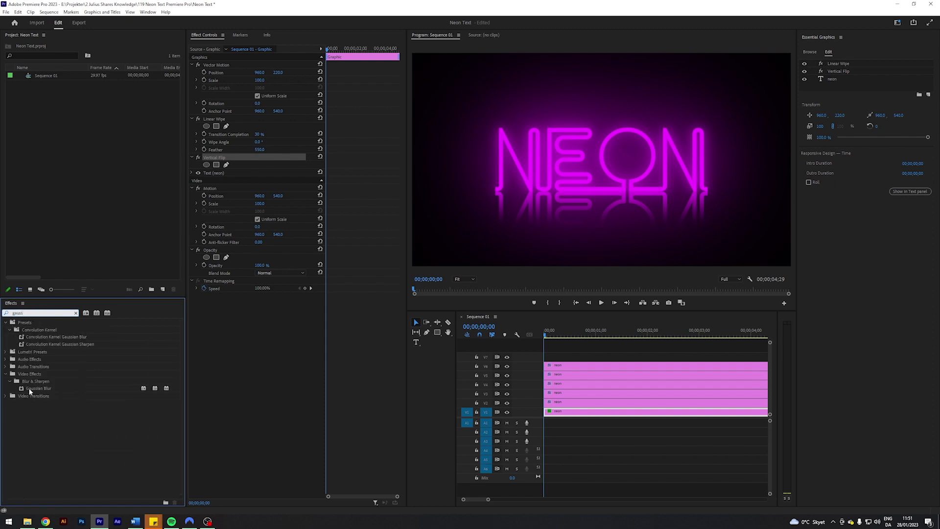
- Apply Gaussian Blur to the V1 neon clip and set Blurriness to 25
{"action": "left_click_drag", "start_coordinate": [30, 390], "coordinate": [574, 412]}
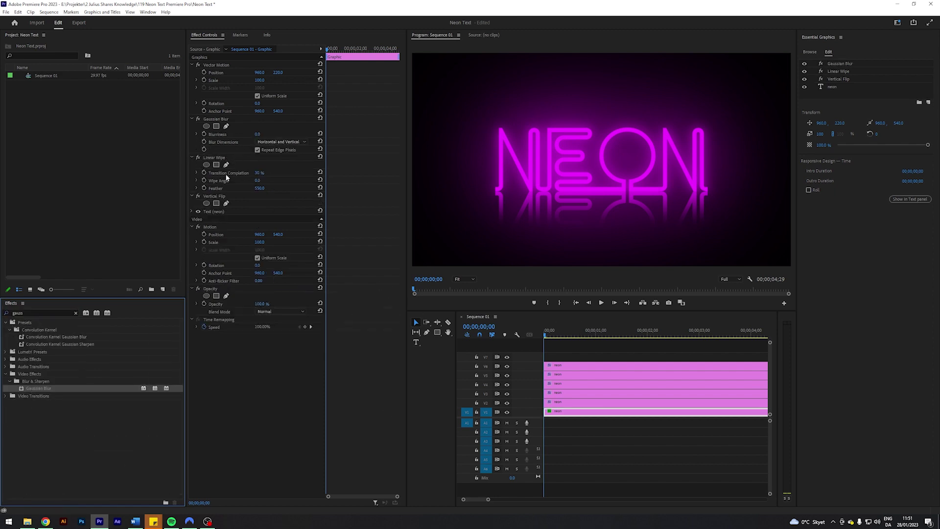
{"action": "left_click", "coordinate": [259, 133]}
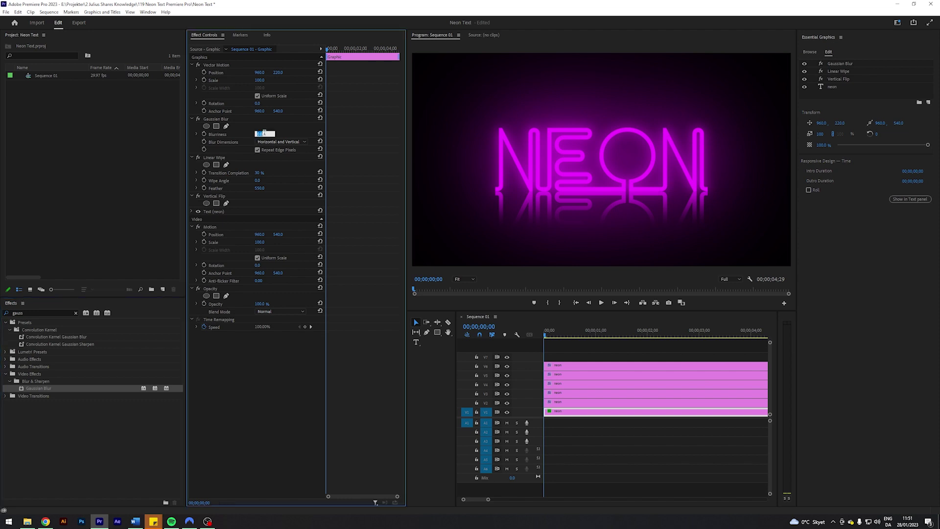
{"action": "type", "text": "25"}
{"action": "key", "text": "Return"}
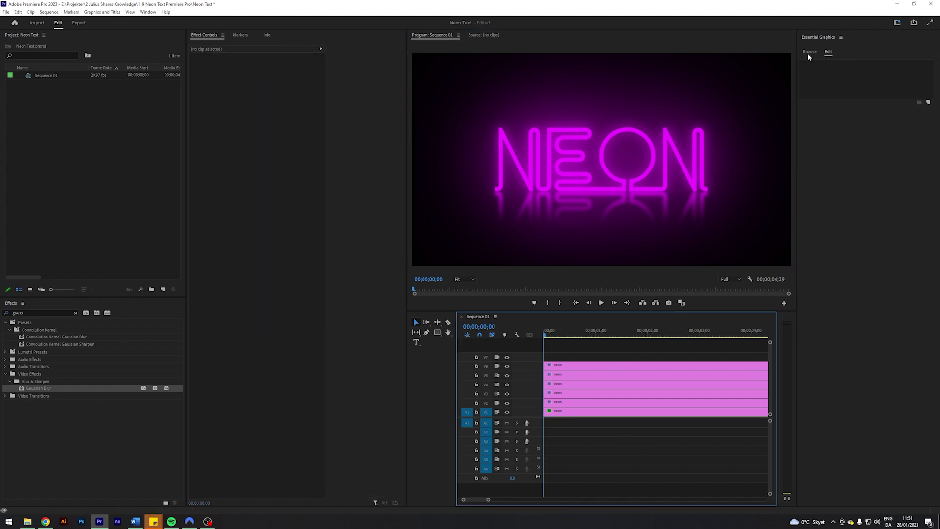
- Close Essential Graphics, move six frames into the sequence, and select the top NEON text
{"action": "right_click", "coordinate": [821, 41]}
{"action": "left_click", "coordinate": [835, 43]}
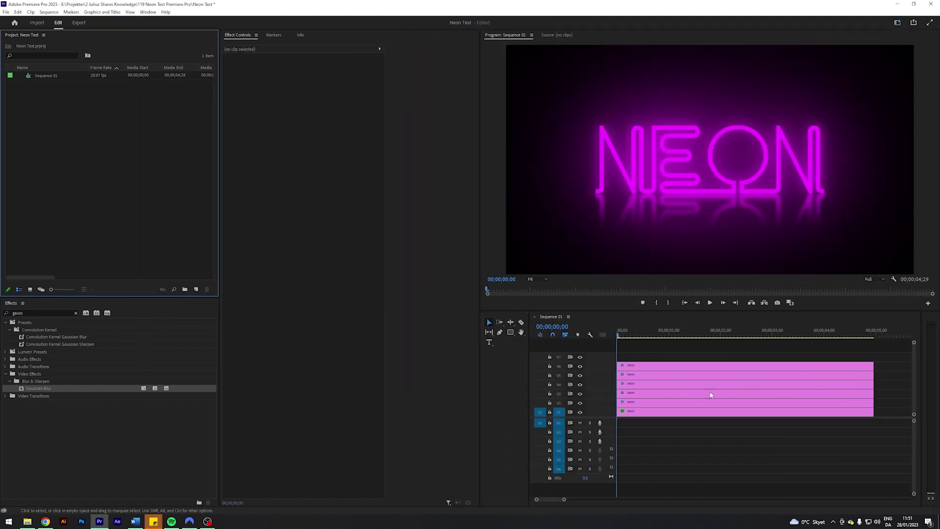
{"action": "left_click", "coordinate": [660, 436]}
{"action": "left_click", "coordinate": [626, 332]}
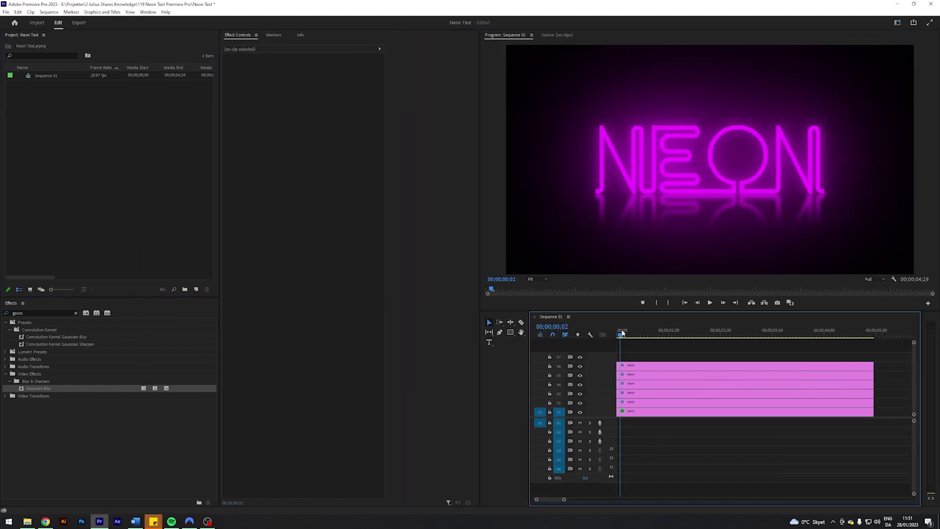
{"action": "left_click", "coordinate": [642, 372]}
{"action": "left_click", "coordinate": [646, 157]}
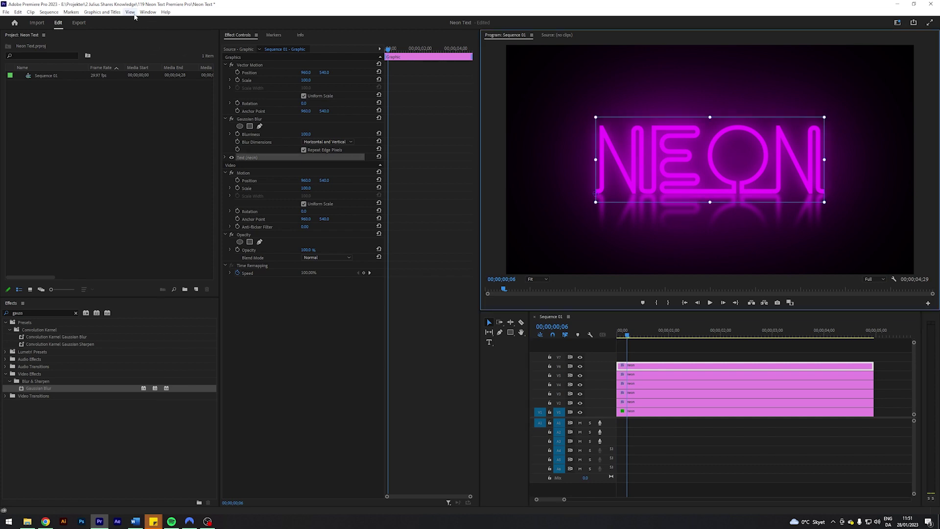
- Reopen Essential Graphics and change the NEON text fill to a lighter pink
{"action": "left_click", "coordinate": [148, 12]}
{"action": "left_click", "coordinate": [166, 143]}
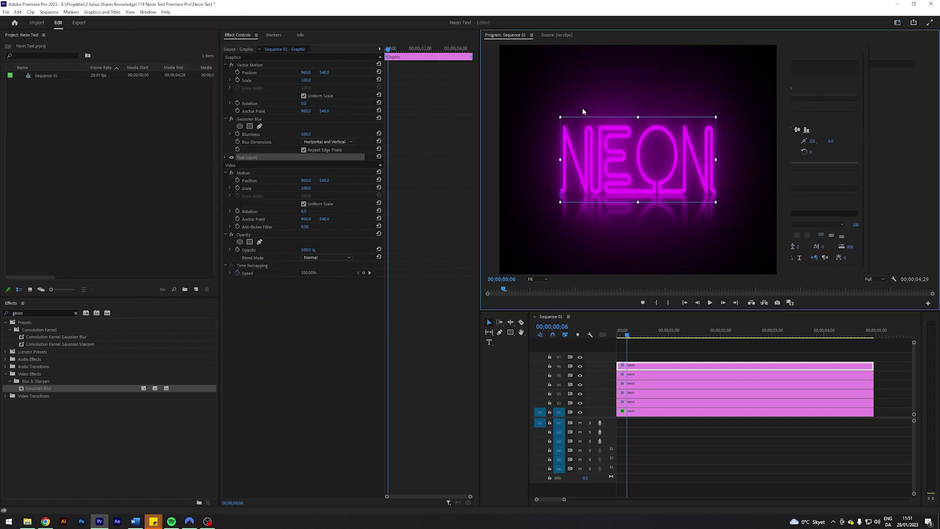
{"action": "left_click", "coordinate": [820, 303]}
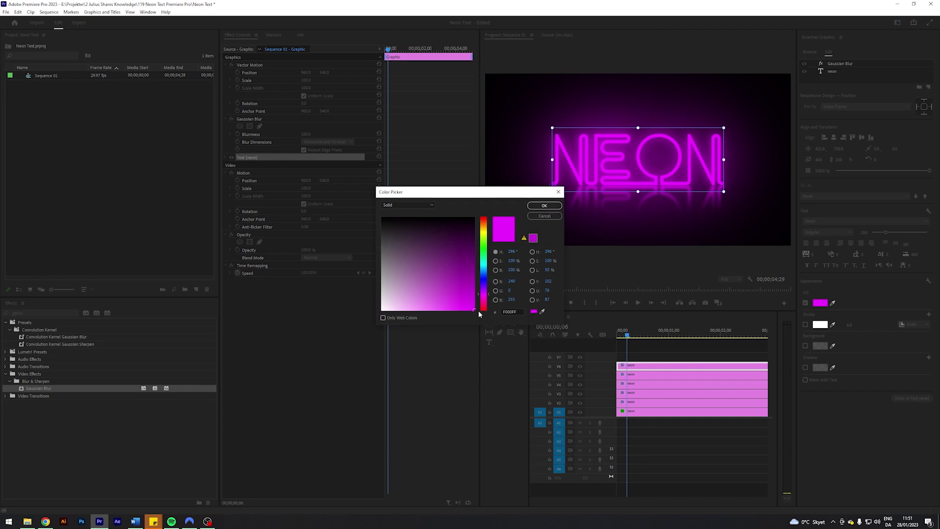
{"action": "left_click", "coordinate": [459, 300]}
{"action": "left_click", "coordinate": [544, 205]}
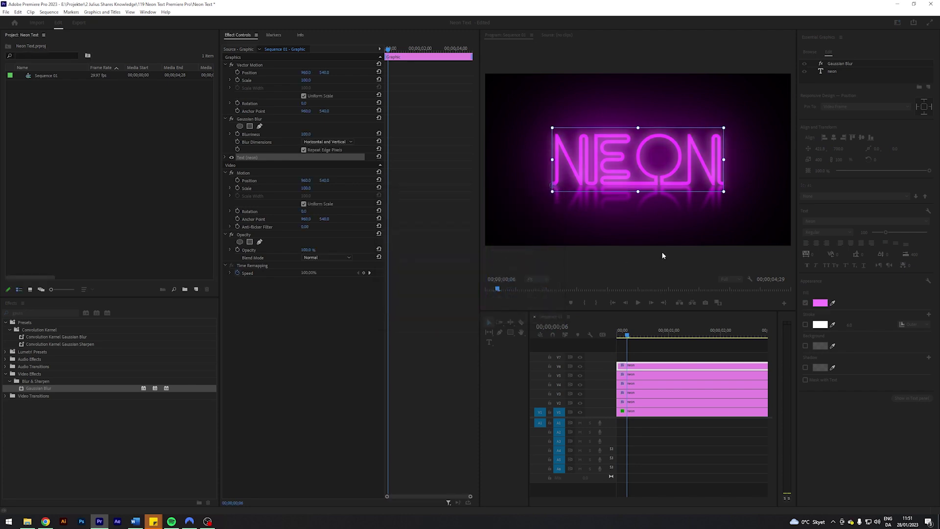
- Deselect the text, close Essential Graphics, and select all six neon clips
{"action": "left_click", "coordinate": [728, 239]}
{"action": "right_click", "coordinate": [823, 39]}
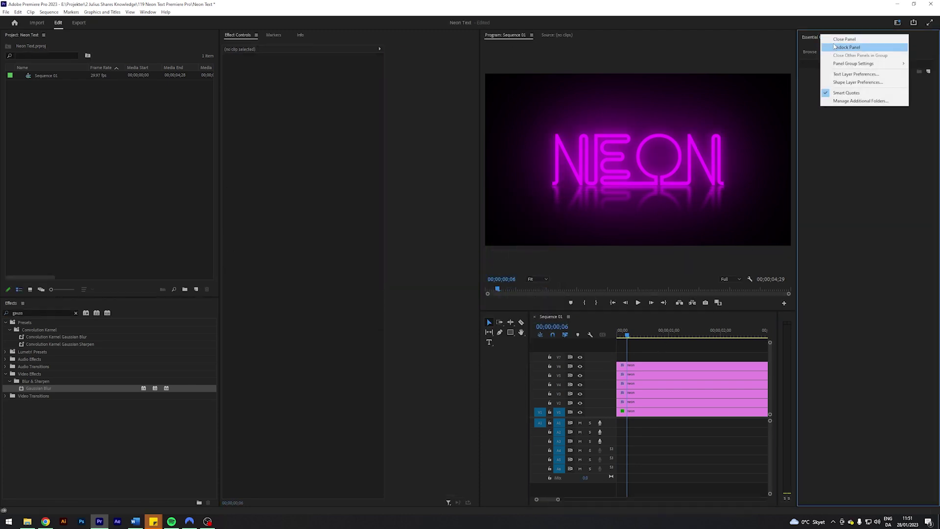
{"action": "left_click", "coordinate": [843, 39]}
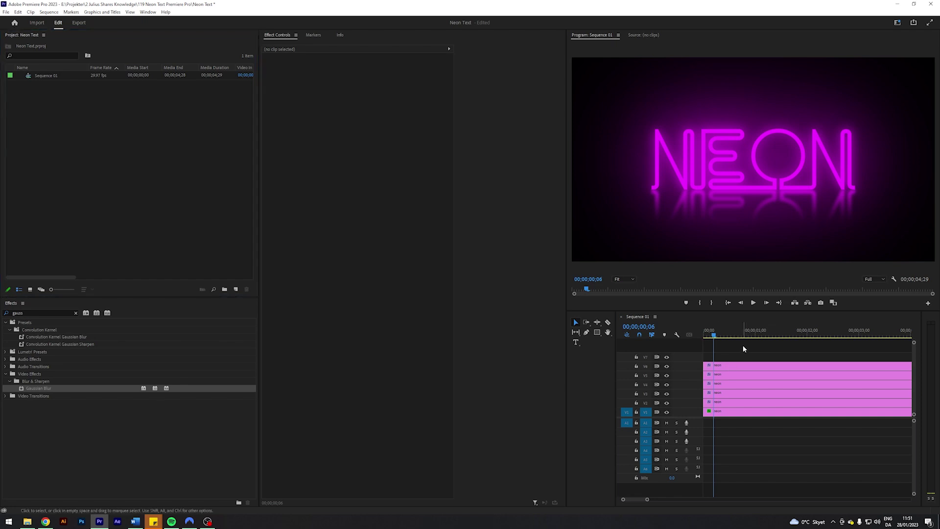
{"action": "left_click_drag", "start_coordinate": [743, 348], "coordinate": [739, 414]}
- Nest the six selected neon clips into Nested Sequence 01
{"action": "right_click", "coordinate": [739, 413]}
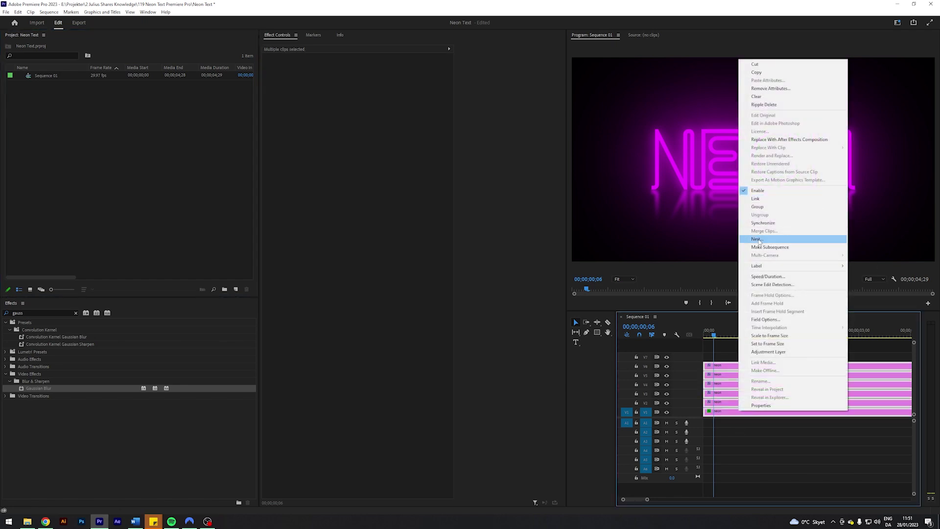
{"action": "left_click", "coordinate": [756, 239]}
{"action": "left_click", "coordinate": [451, 267]}
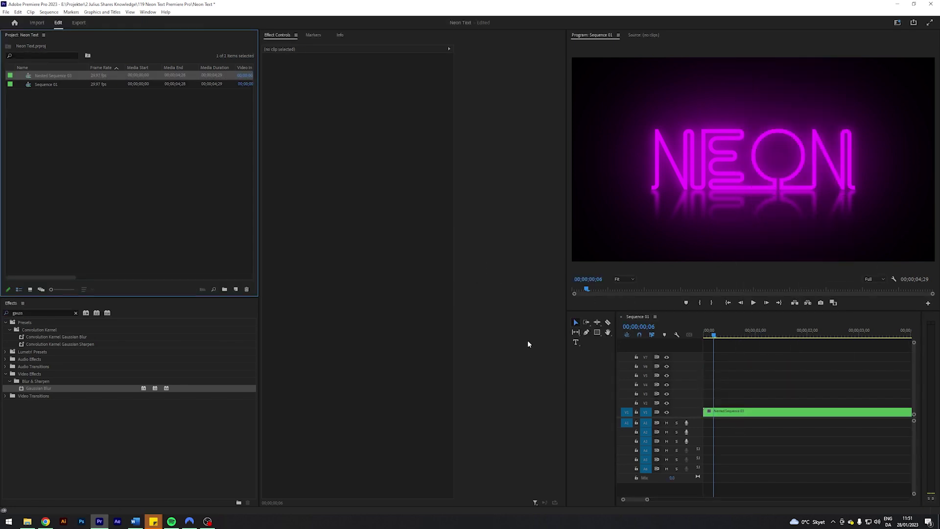
- Apply the Lumetri Color effect to the nested clip
{"action": "left_click", "coordinate": [22, 313]}
{"action": "type", "text": "lum"}
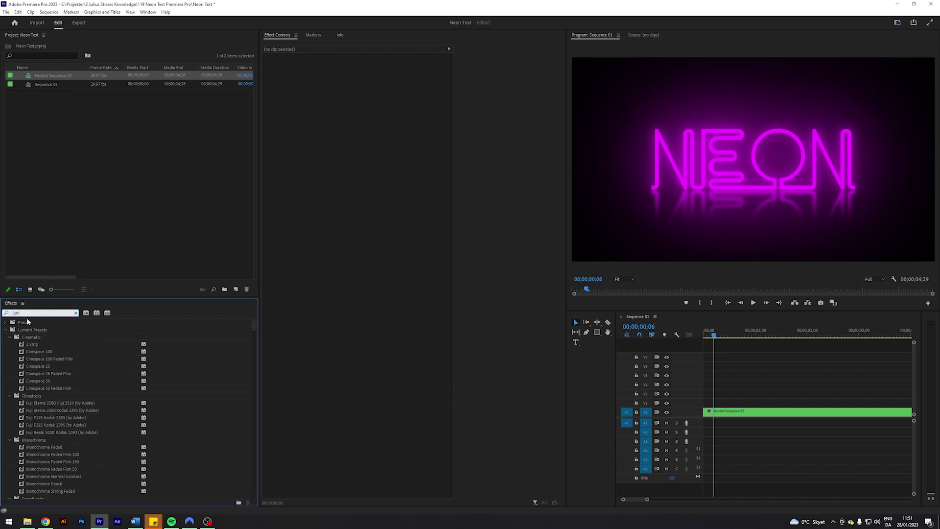
{"action": "type", "text": "etri c"}
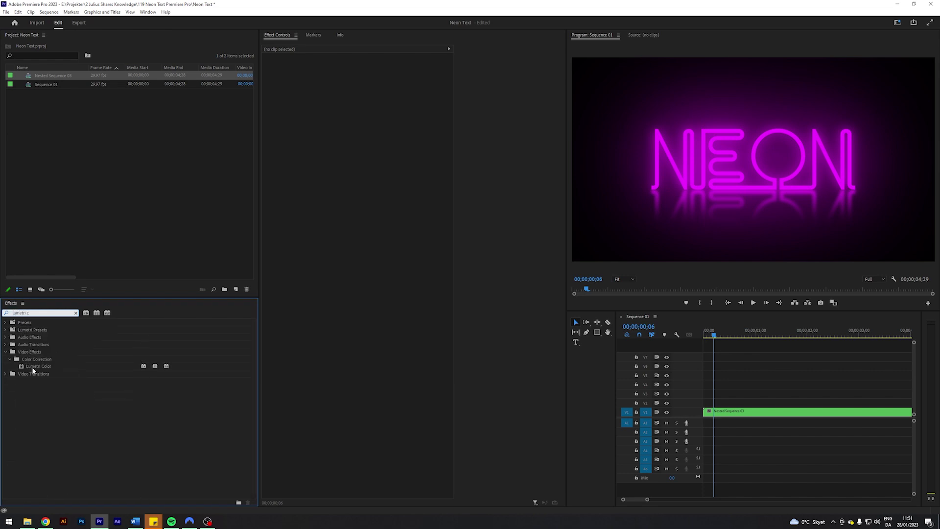
{"action": "left_click_drag", "start_coordinate": [32, 371], "coordinate": [724, 413]}
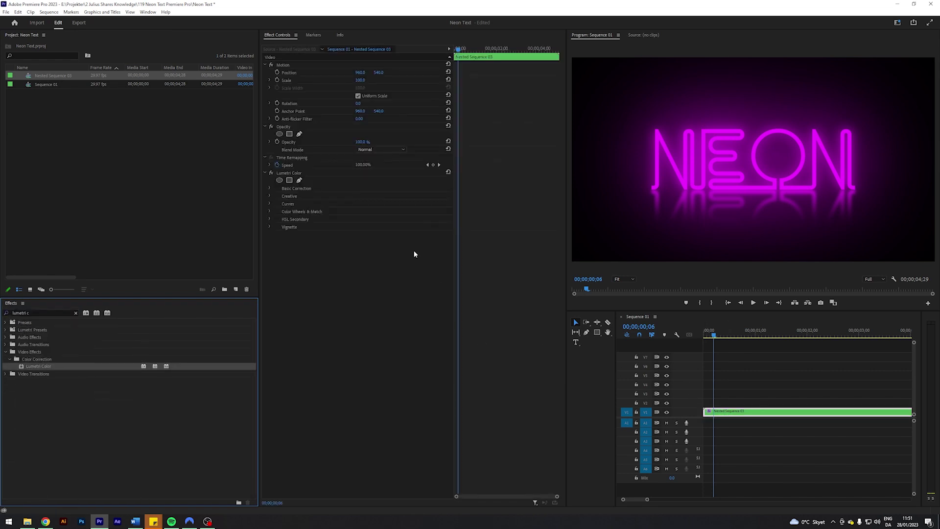
- In Lumetri Basic Correction, set Temperature -300, Tint 0 and Saturation 11 for pale lavender
{"action": "left_click", "coordinate": [269, 188]}
{"action": "left_click_drag", "start_coordinate": [358, 255], "coordinate": [401, 257]}
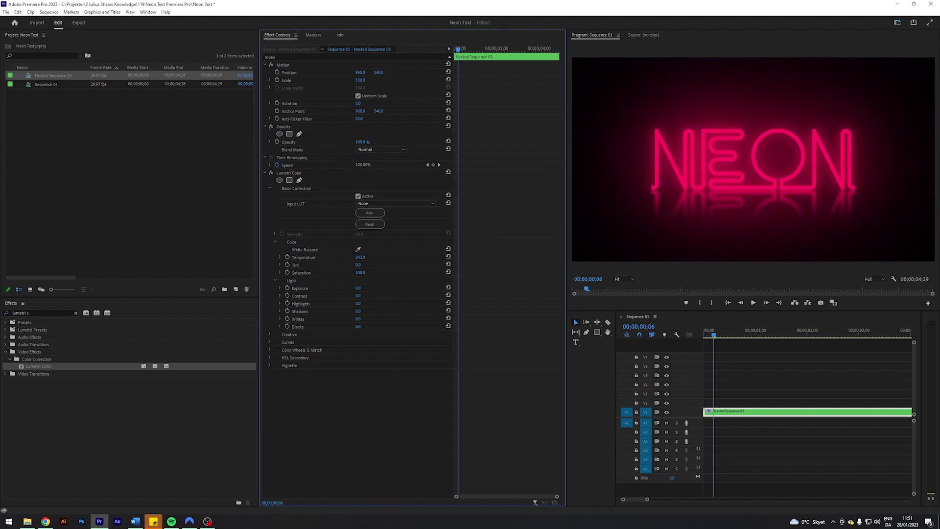
{"action": "left_click_drag", "start_coordinate": [358, 257], "coordinate": [359, 257]}
{"action": "left_click", "coordinate": [361, 264]}
{"action": "type", "text": "0"}
{"action": "key", "text": "Return"}
{"action": "left_click", "coordinate": [360, 272]}
{"action": "type", "text": "0"}
{"action": "key", "text": "Return"}
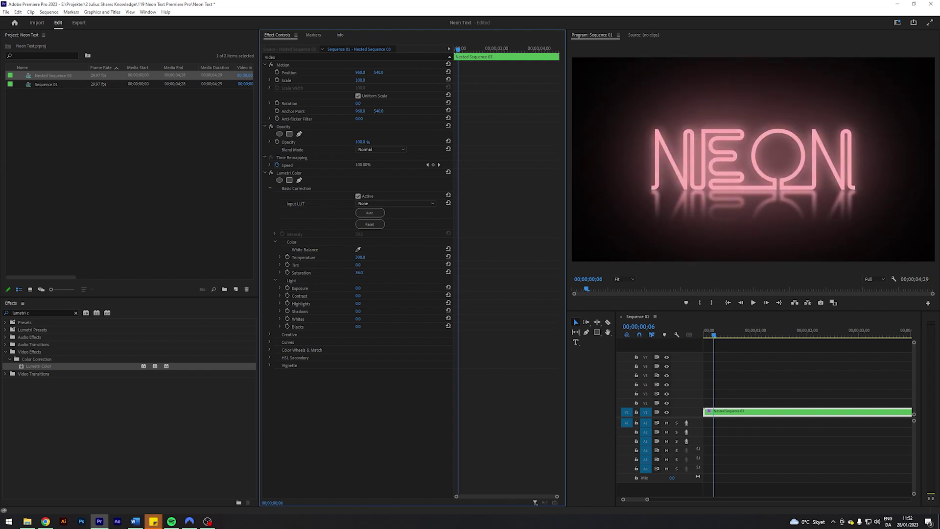
{"action": "left_click_drag", "start_coordinate": [358, 272], "coordinate": [354, 272]}
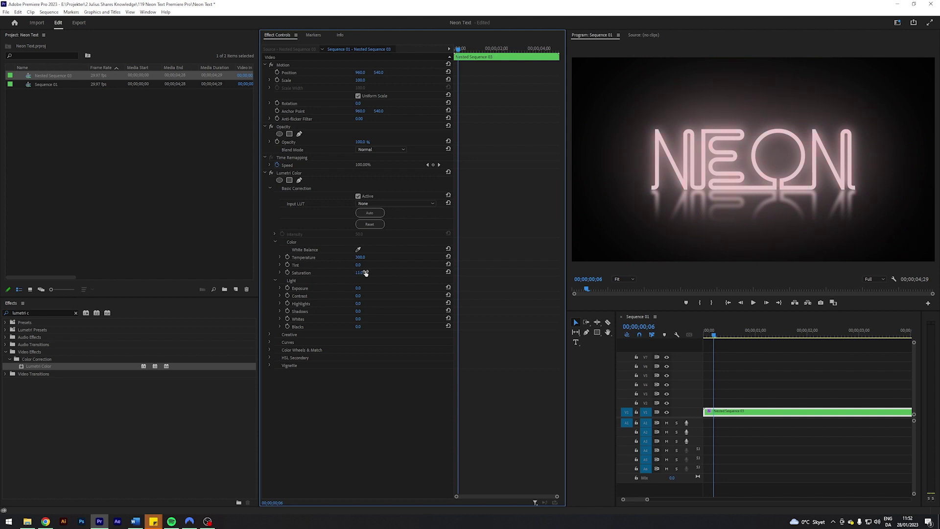
{"action": "left_click_drag", "start_coordinate": [360, 257], "coordinate": [294, 265]}
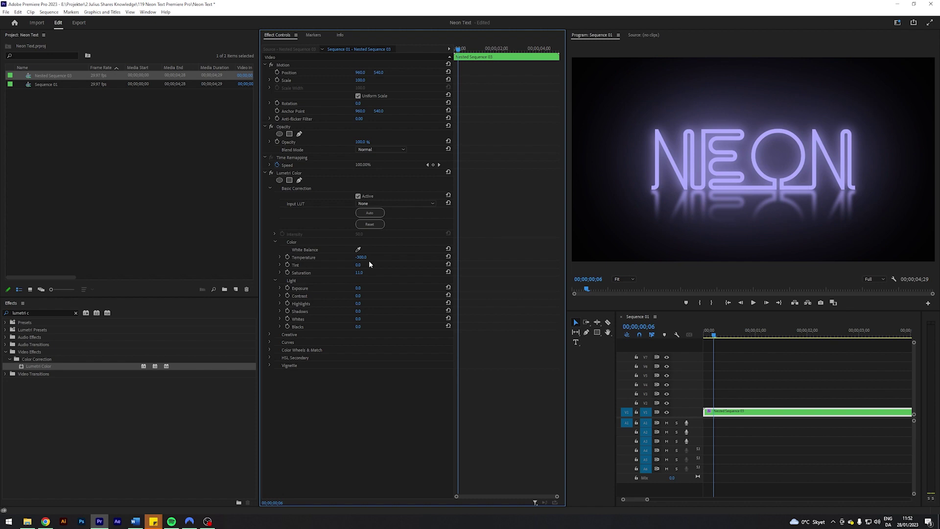